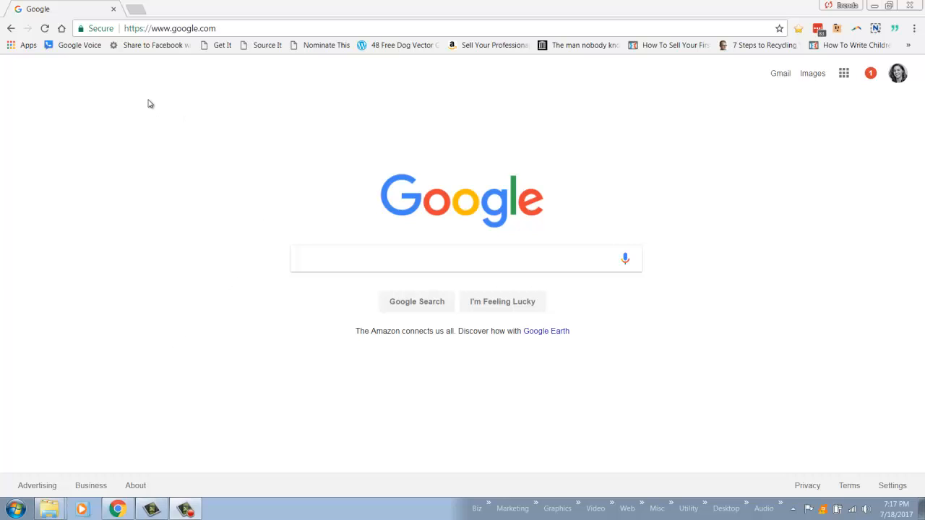
# - Open backyardrehabs.com/wp-admin and log in to the WordPress dashboard with the prefilled credentials
pyautogui.click(255, 28)
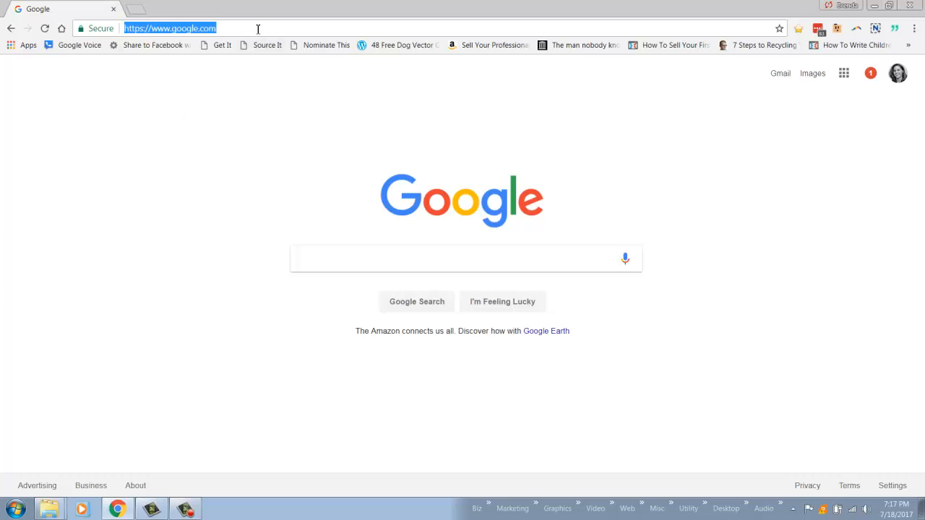
pyautogui.write('back')
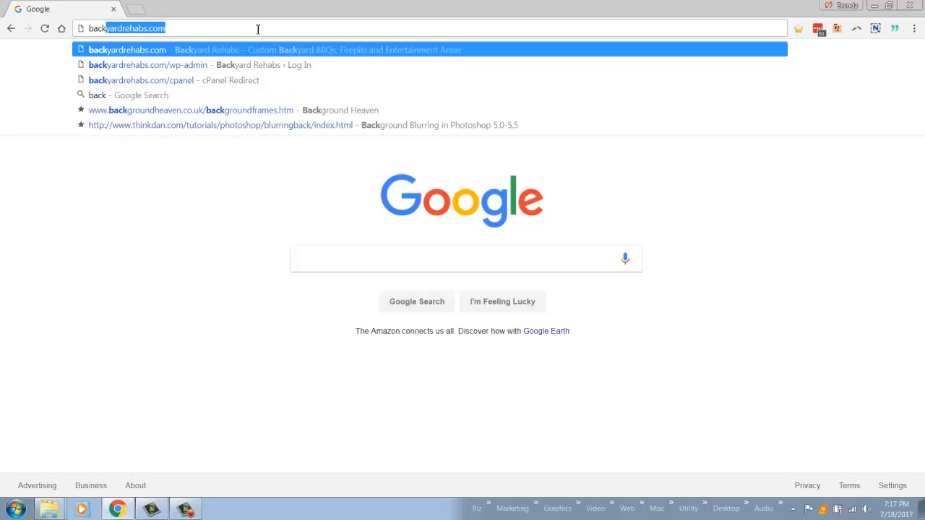
pyautogui.press('End')
pyautogui.write('/')
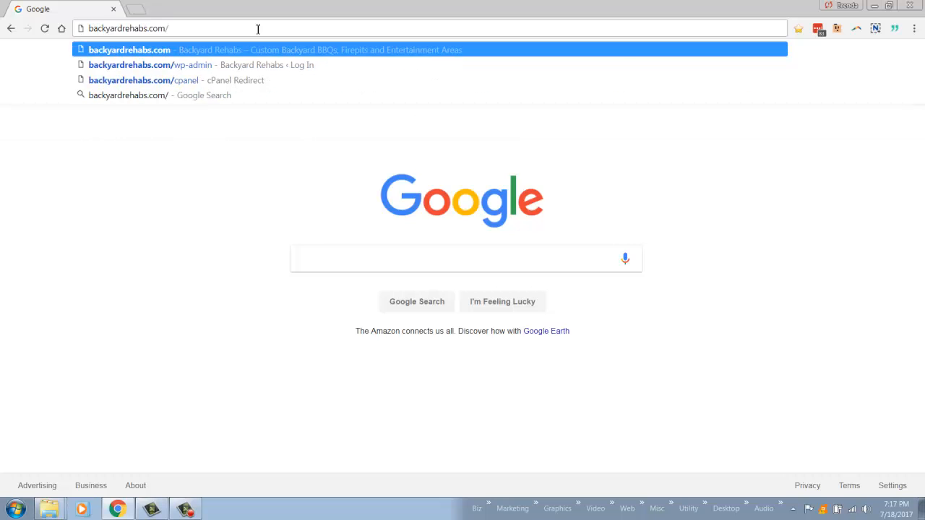
pyautogui.write('wp')
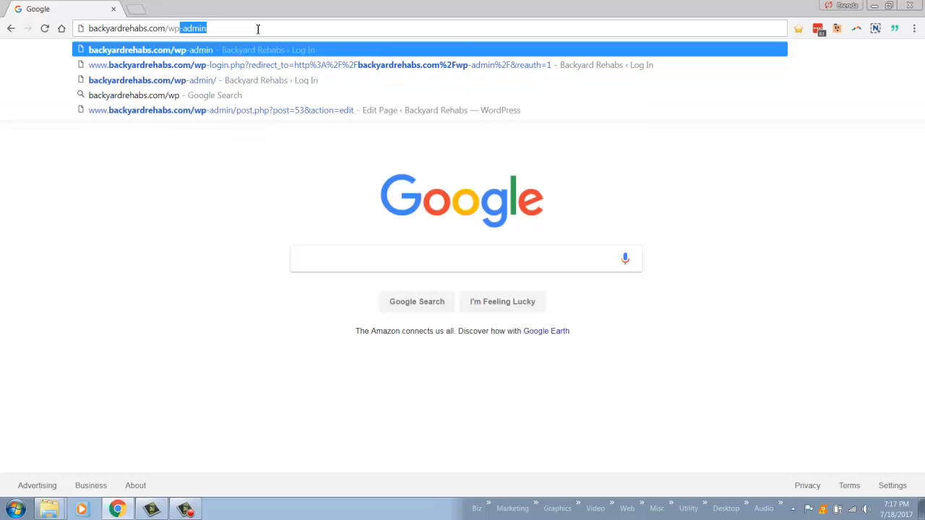
pyautogui.press('Return')
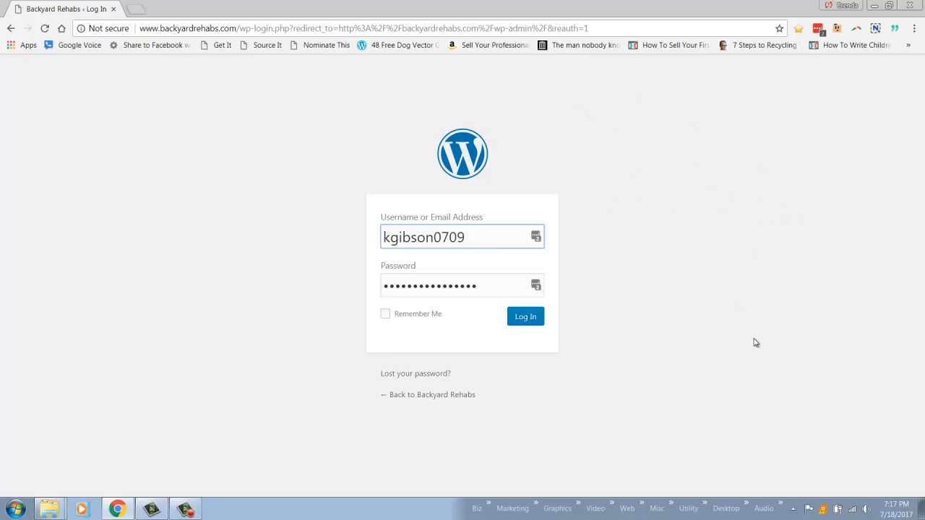
pyautogui.click(526, 319)
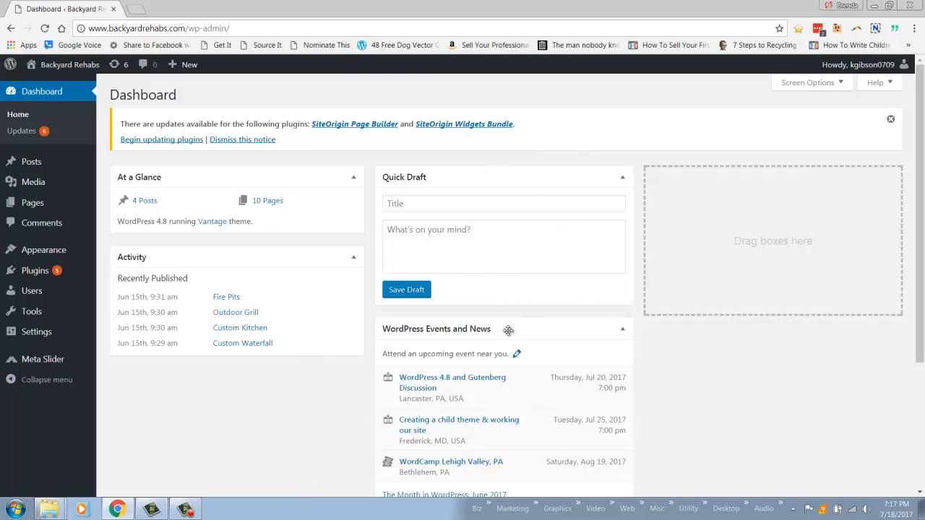
# - Hide the Activity box through the dashboard's screen options and show it again
pyautogui.click(801, 84)
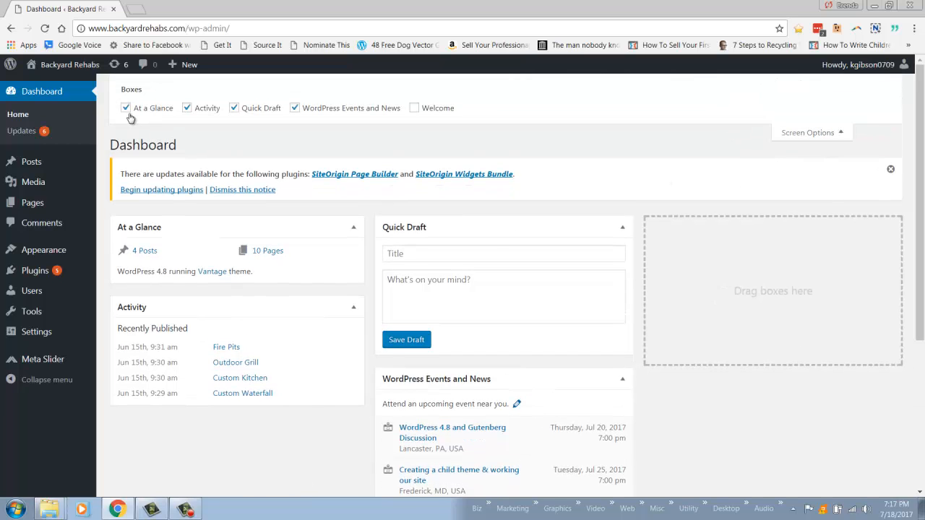
pyautogui.click(187, 108)
pyautogui.click(186, 107)
pyautogui.click(828, 138)
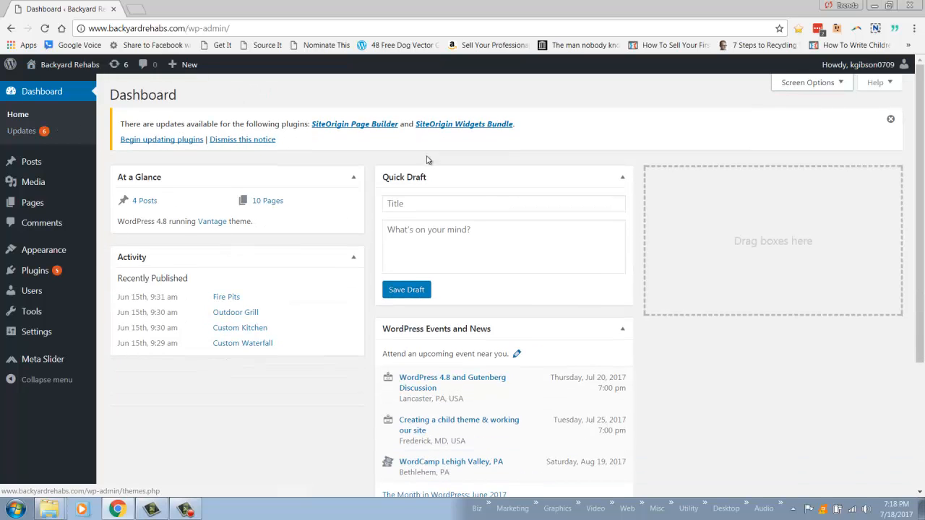
# - Open the Custom Kitchens page for editing from the site's list of pages
pyautogui.click(34, 205)
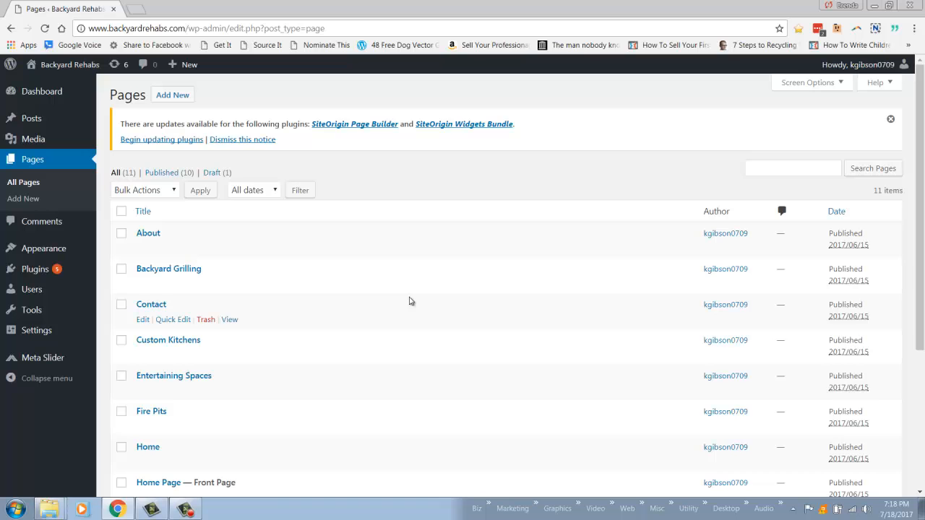
pyautogui.scroll(-3, 410, 302)
pyautogui.scroll(3, 409, 299)
pyautogui.scroll(-3, 409, 298)
pyautogui.scroll(2, 408, 298)
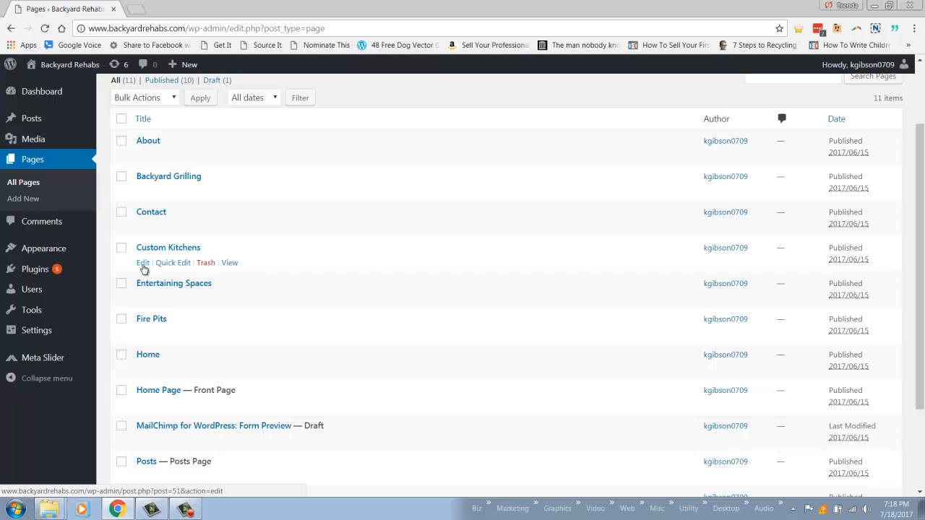
pyautogui.click(143, 264)
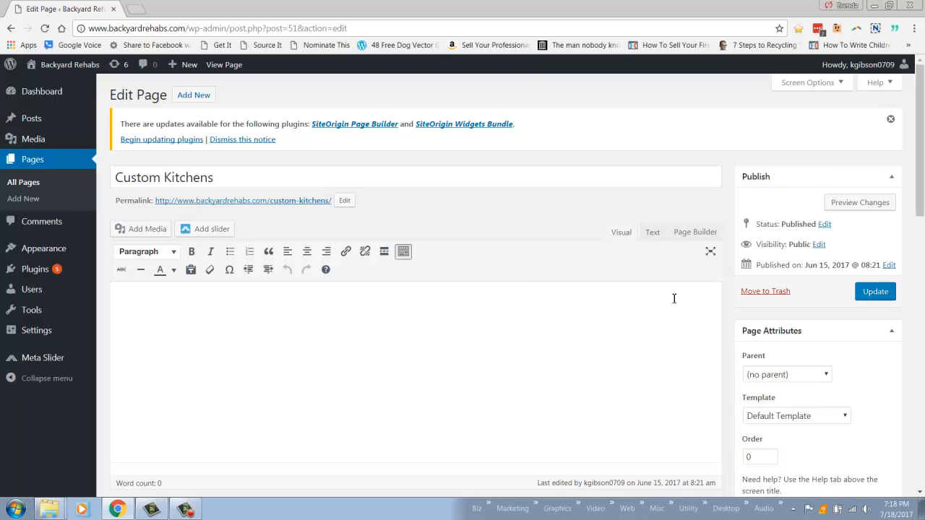
# - Review the available choices for the page's template, Page Meta Slider and menu icon without changing them
pyautogui.scroll(-1, 660, 296)
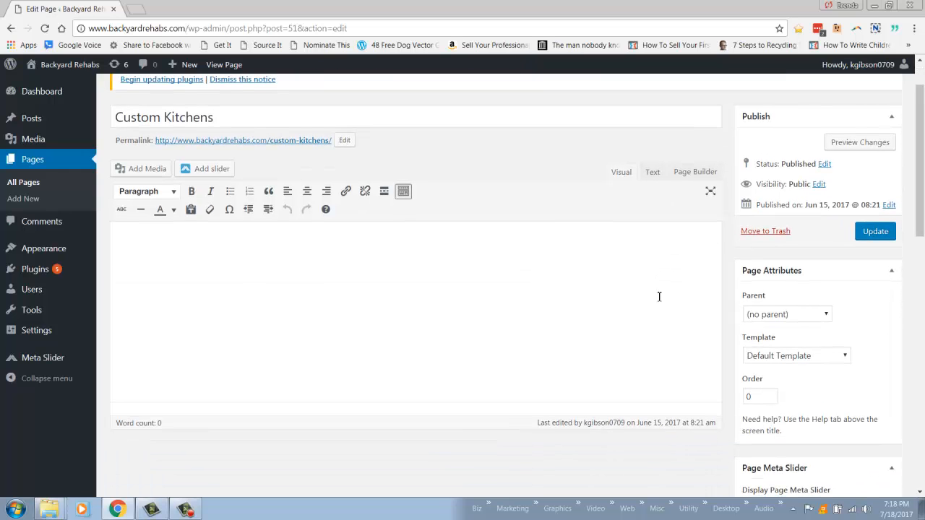
pyautogui.click(832, 356)
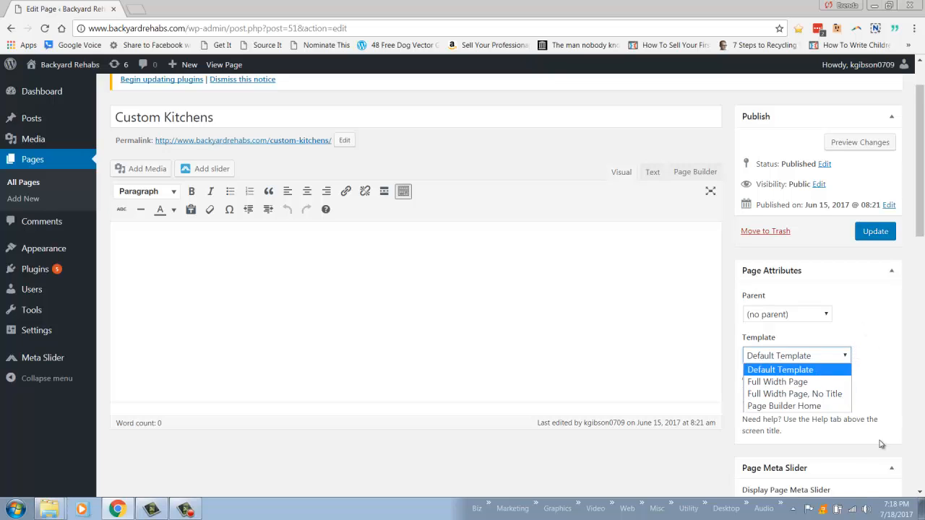
pyautogui.click(871, 313)
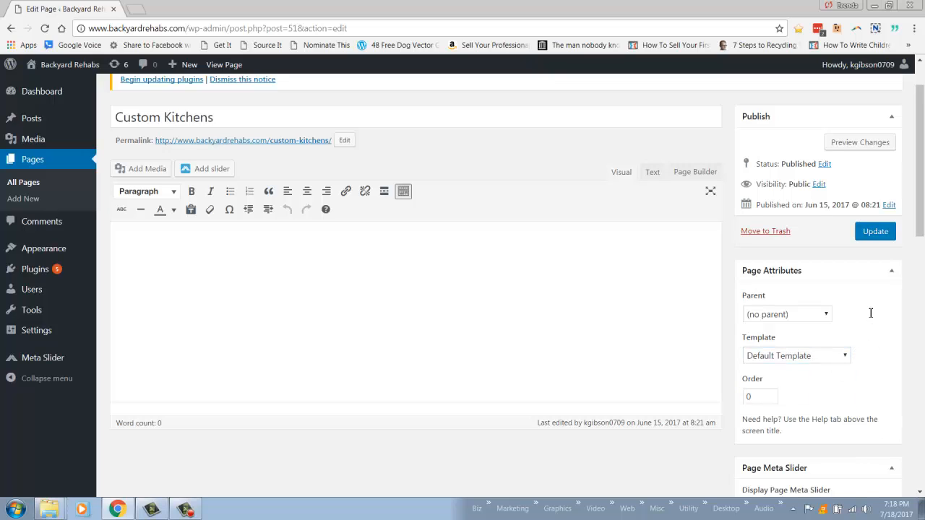
pyautogui.scroll(-2, 891, 362)
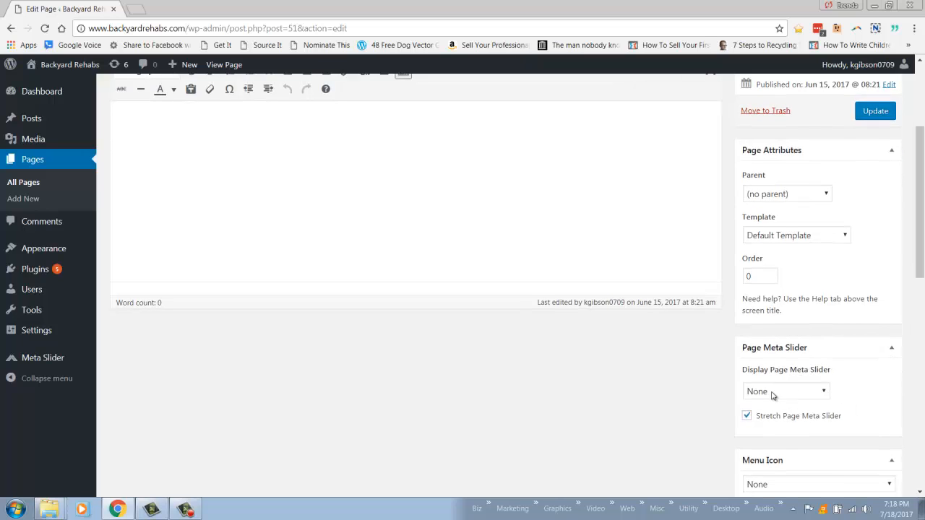
pyautogui.click(810, 395)
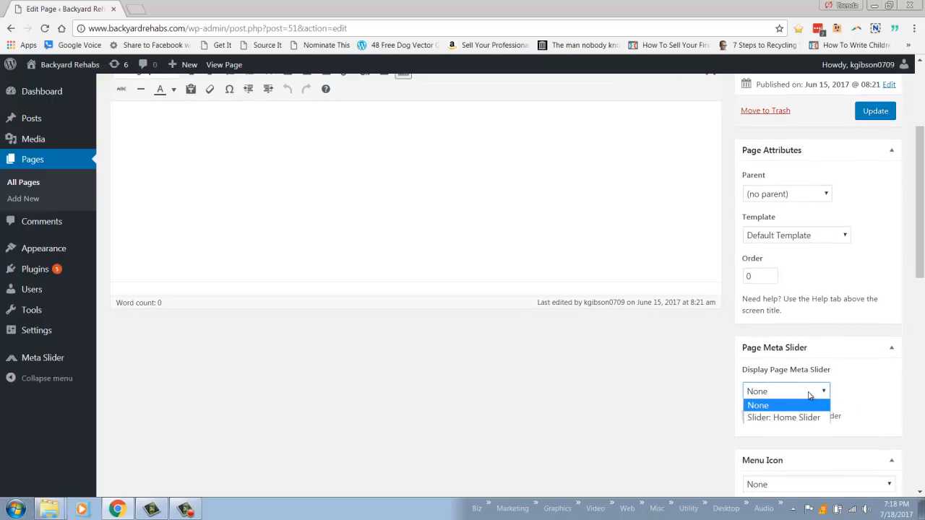
pyautogui.click(853, 379)
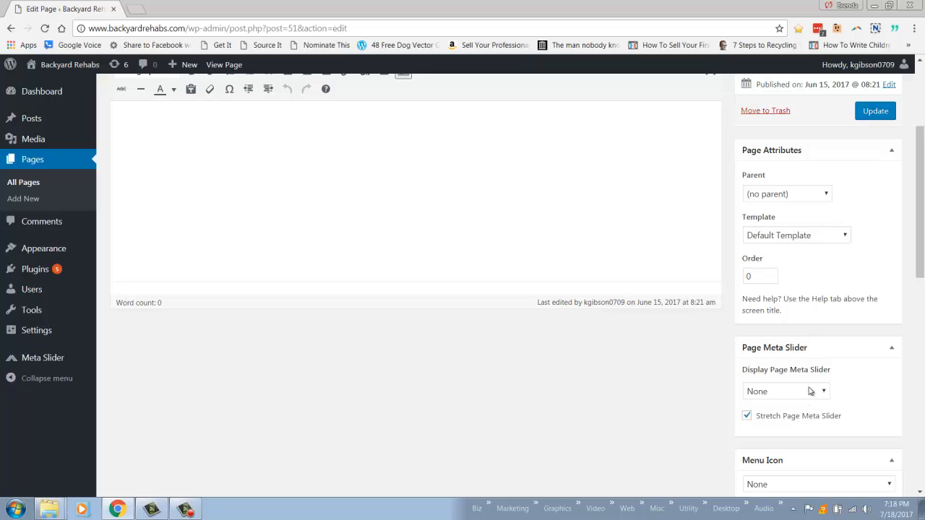
pyautogui.click(811, 394)
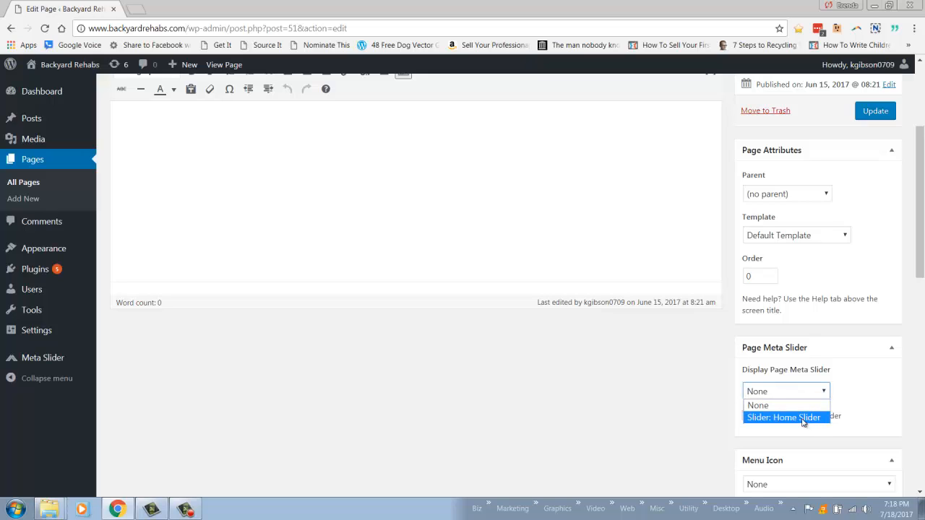
pyautogui.click(852, 394)
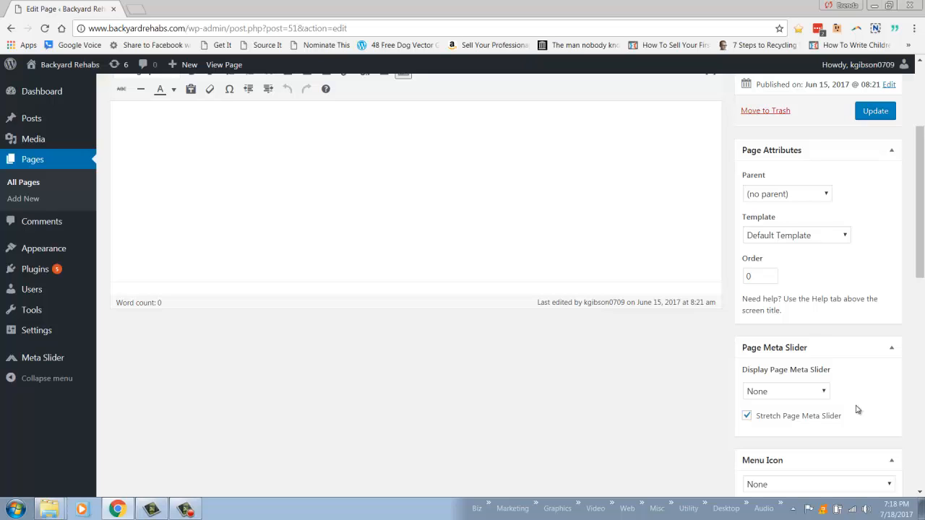
pyautogui.scroll(-2, 857, 410)
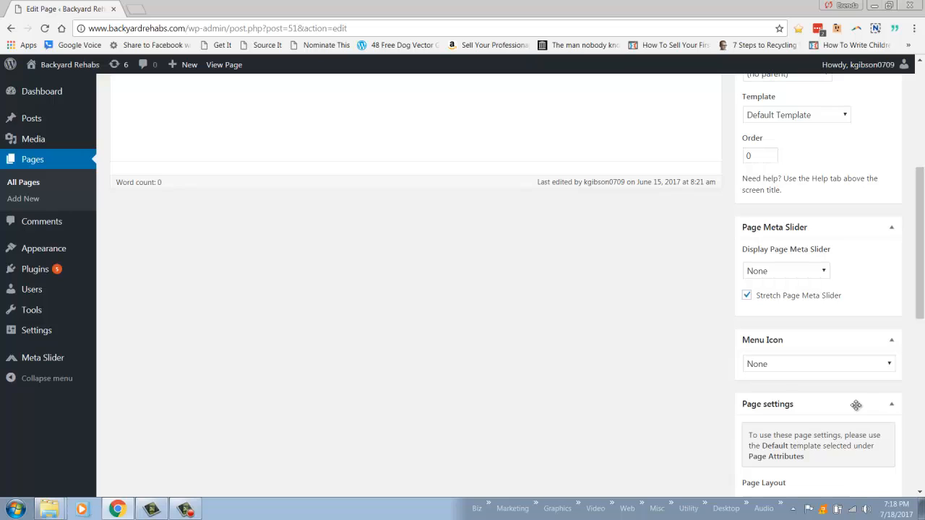
pyautogui.click(855, 367)
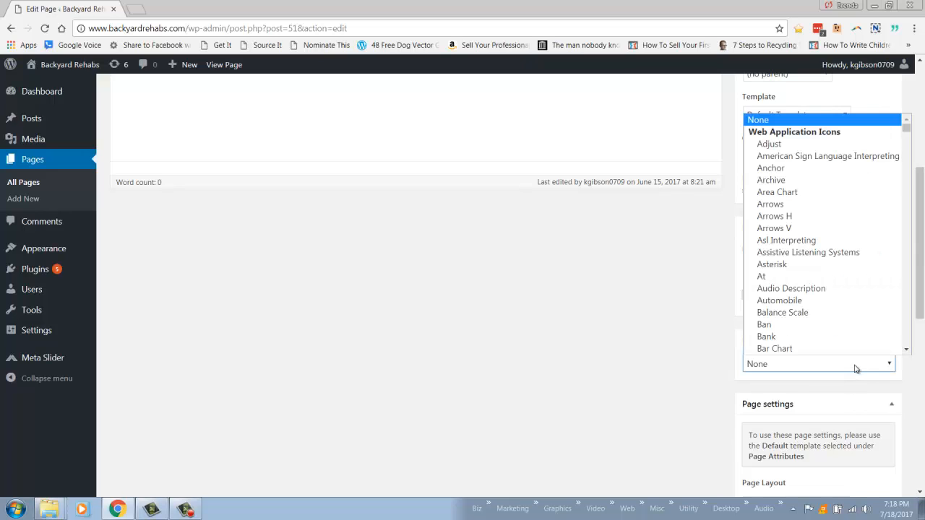
pyautogui.click(714, 368)
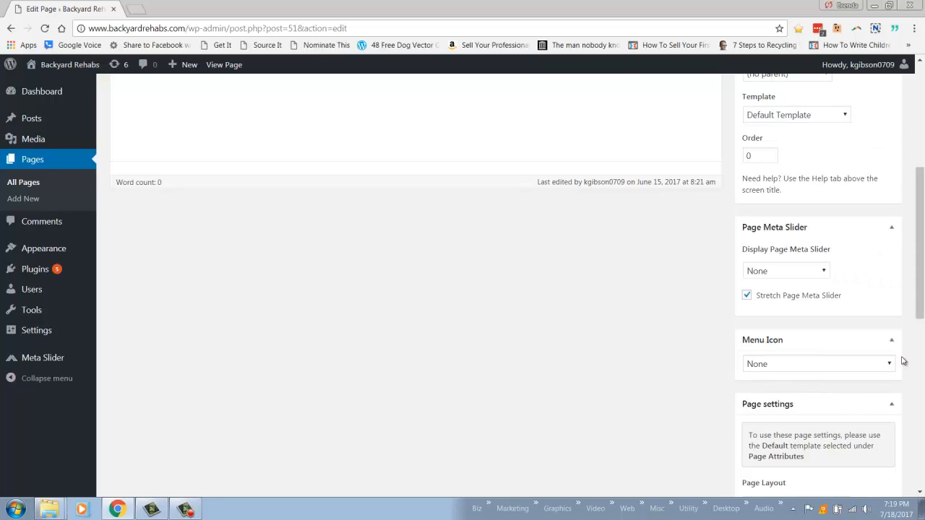
# - Review the page settings for layout, featured image, title, masthead and footer margins, and hidden elements
pyautogui.scroll(-1, 883, 380)
pyautogui.scroll(-2, 884, 379)
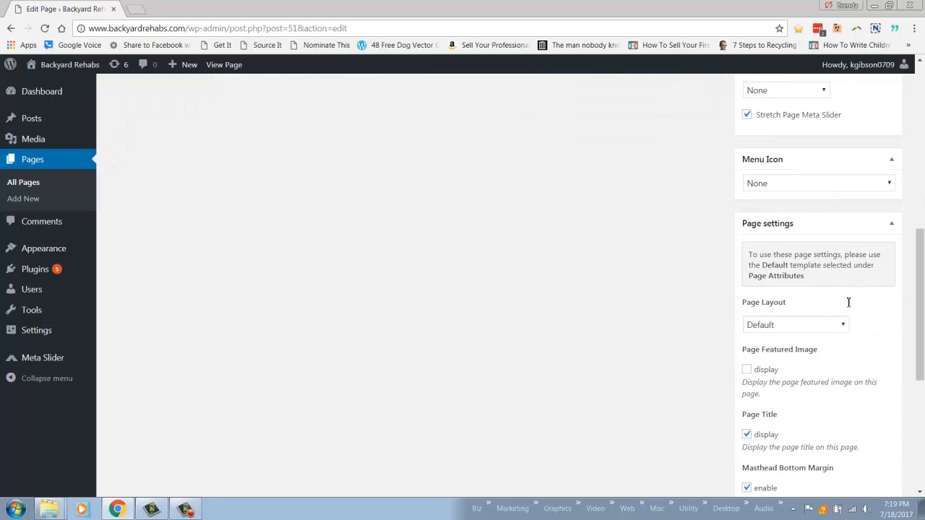
pyautogui.scroll(-2, 875, 334)
pyautogui.scroll(-2, 824, 318)
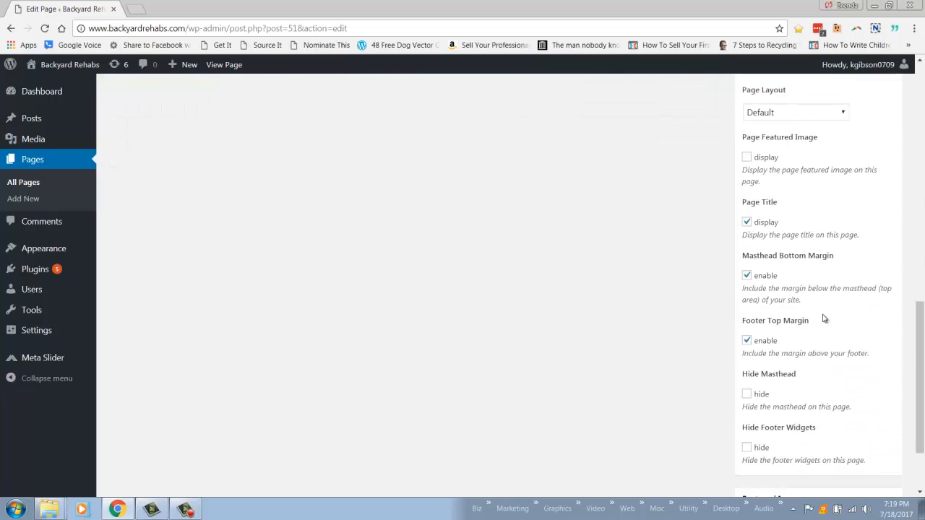
pyautogui.scroll(1, 837, 369)
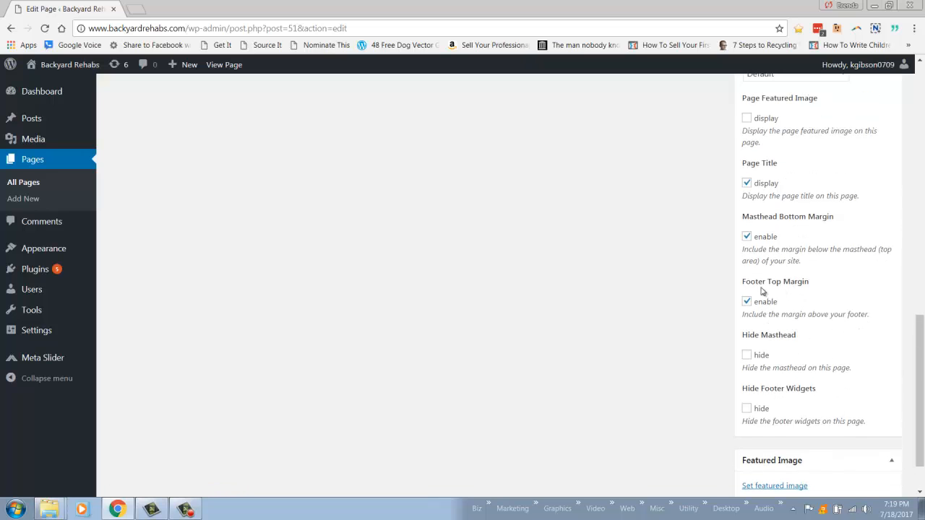
pyautogui.scroll(1, 831, 351)
pyautogui.scroll(3, 832, 351)
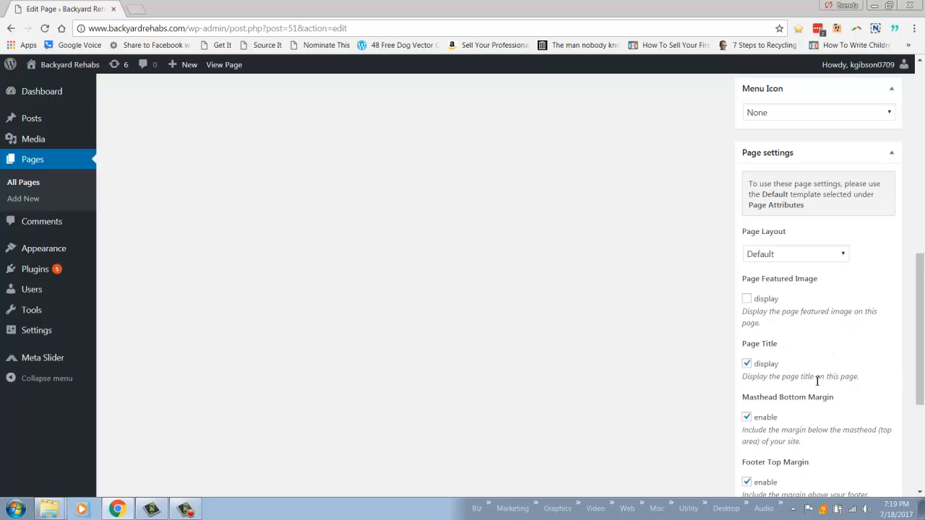
pyautogui.scroll(1, 896, 414)
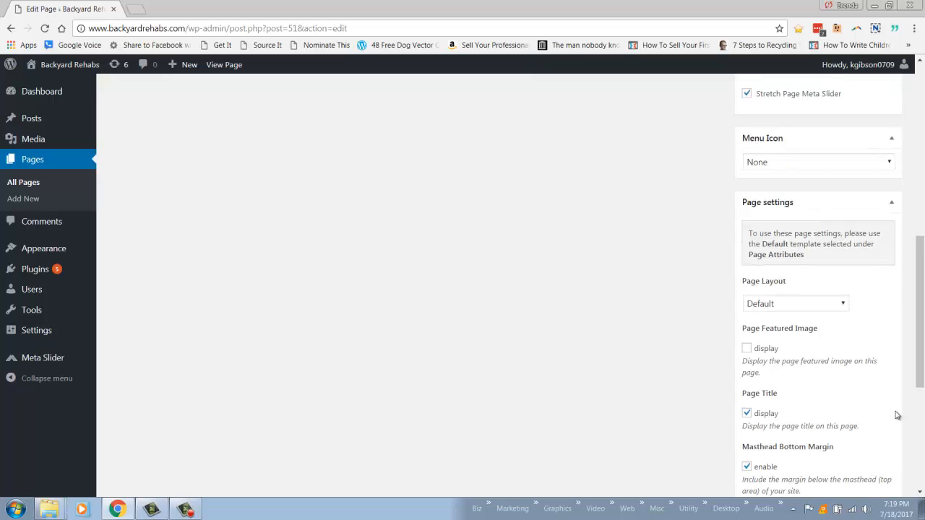
pyautogui.scroll(6, 897, 414)
pyautogui.scroll(2, 895, 433)
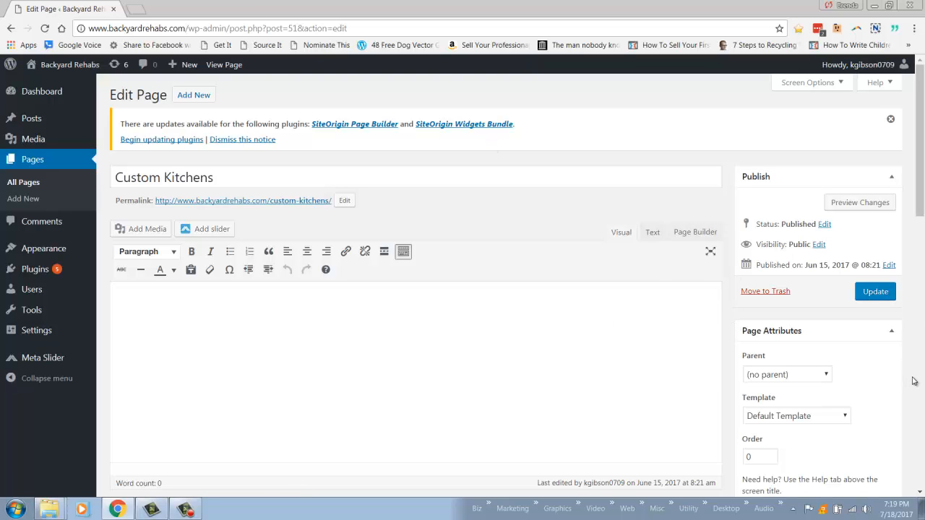
pyautogui.scroll(-7, 915, 379)
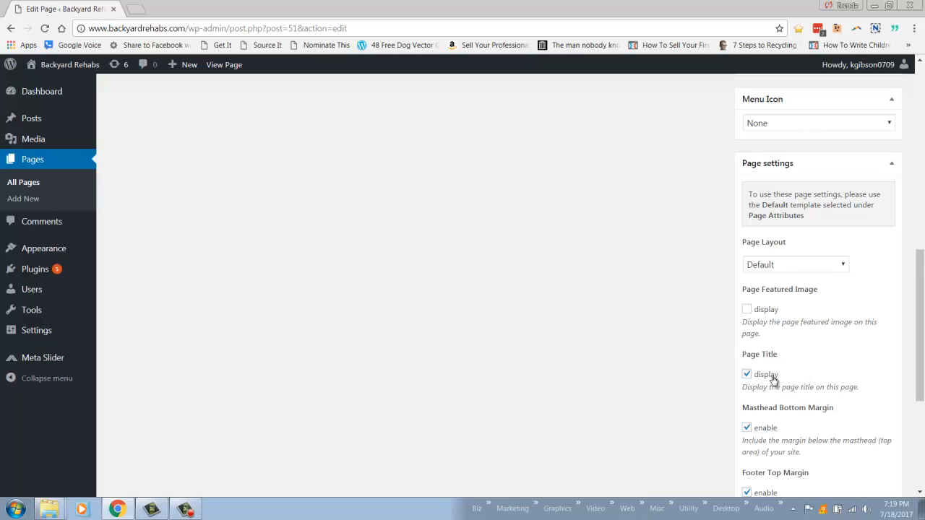
pyautogui.scroll(3, 826, 395)
pyautogui.scroll(3, 826, 395)
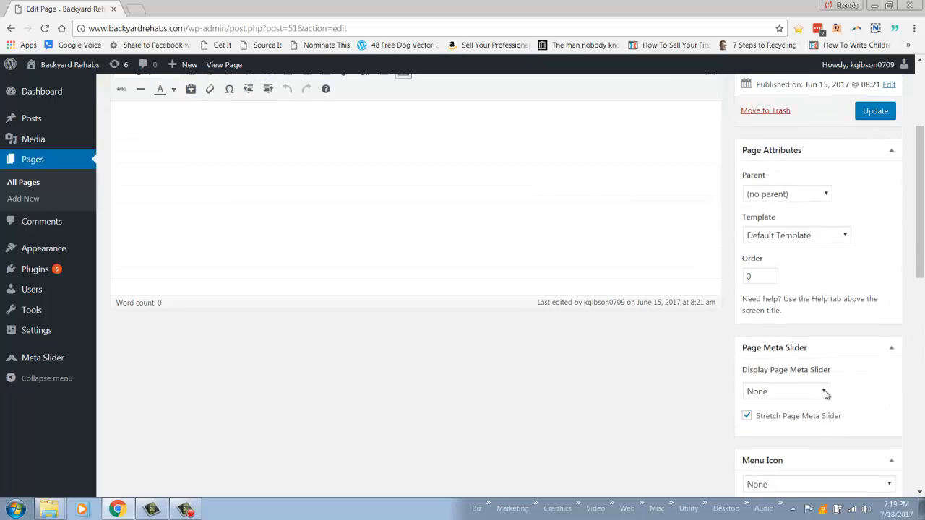
pyautogui.scroll(3, 826, 394)
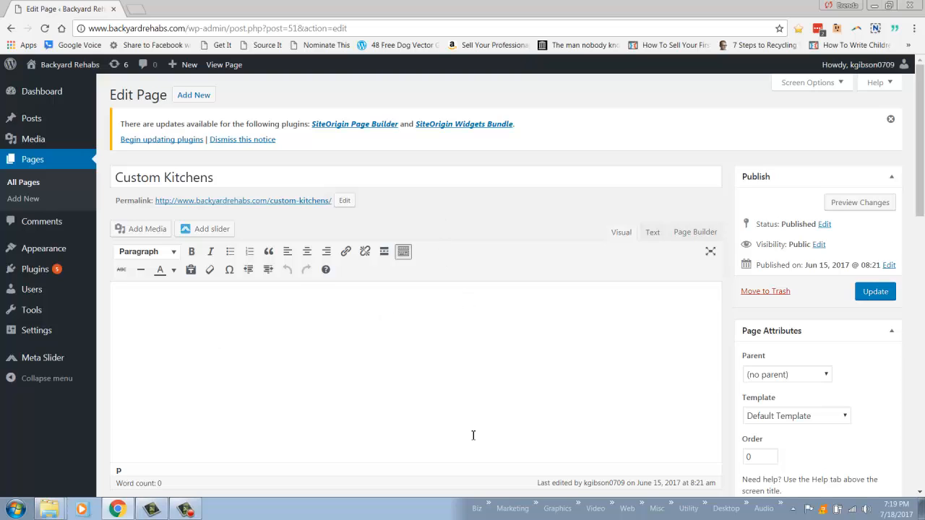
# - Switch the Custom Kitchens content area from the visual editor to the text view and on to Page Builder
pyautogui.click(365, 384)
pyautogui.scroll(-2, 500, 358)
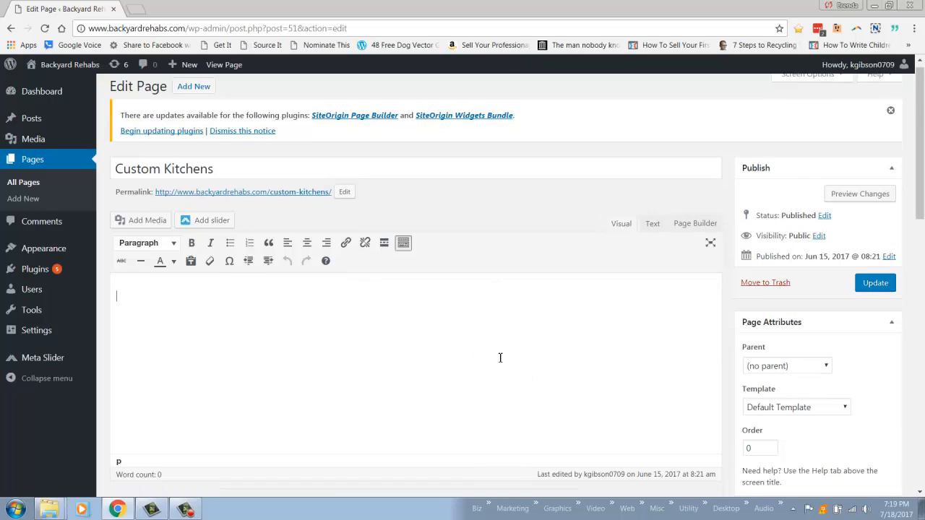
pyautogui.scroll(1, 550, 354)
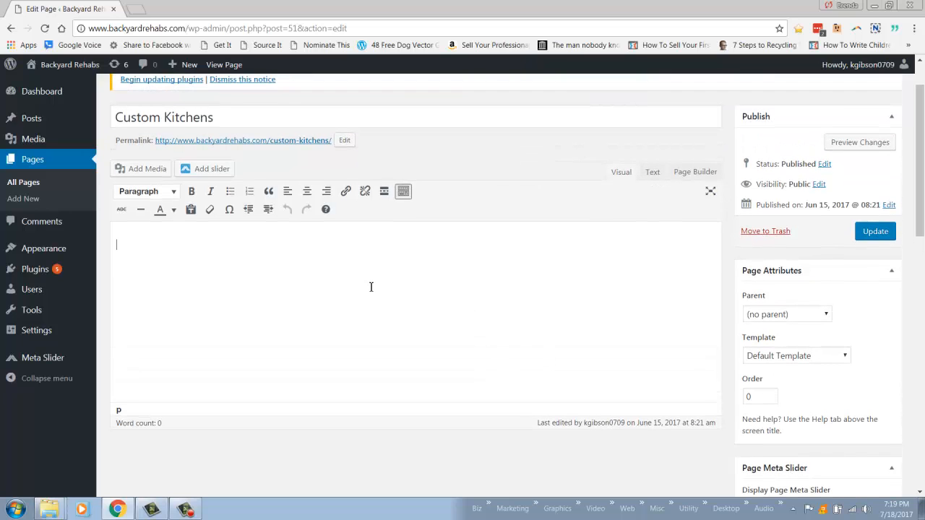
pyautogui.click(653, 173)
pyautogui.click(691, 173)
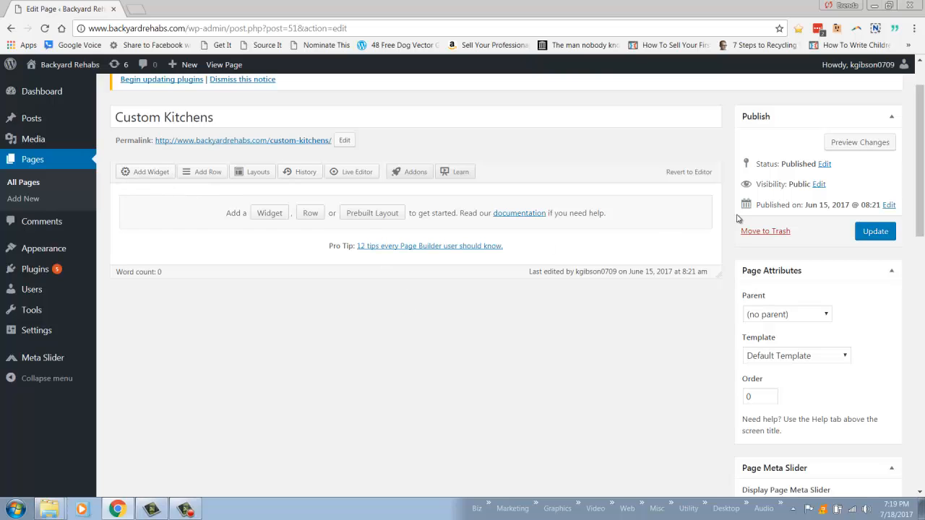
# - Revert the Custom Kitchens page from Page Builder to the standard editor and show the visual editing view
pyautogui.click(690, 175)
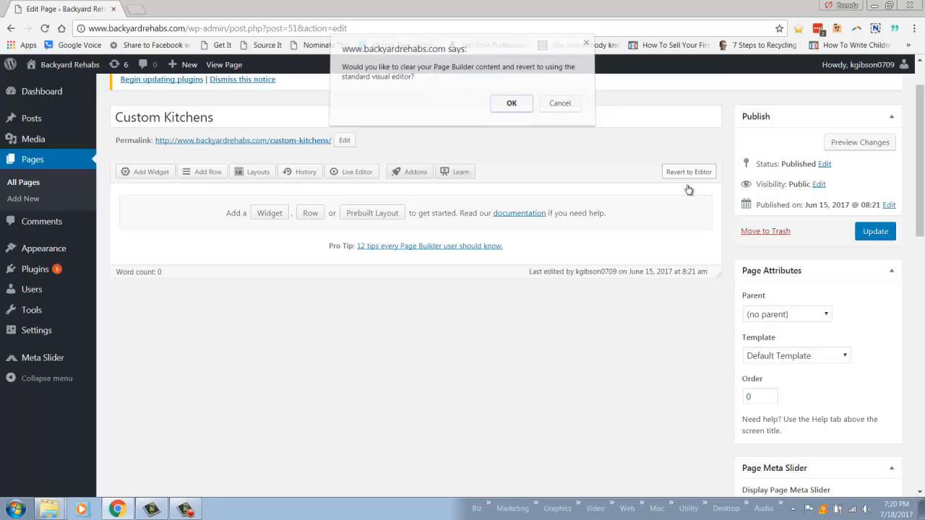
pyautogui.click(508, 106)
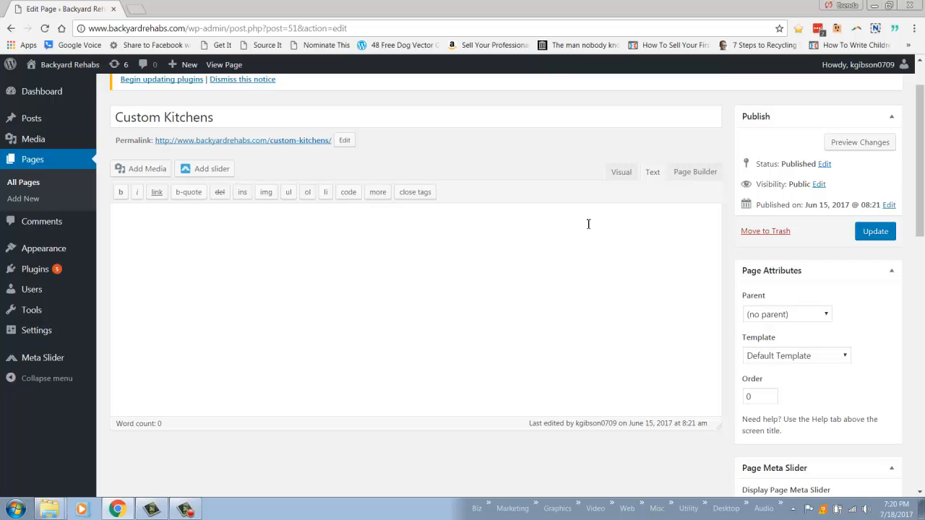
pyautogui.click(621, 172)
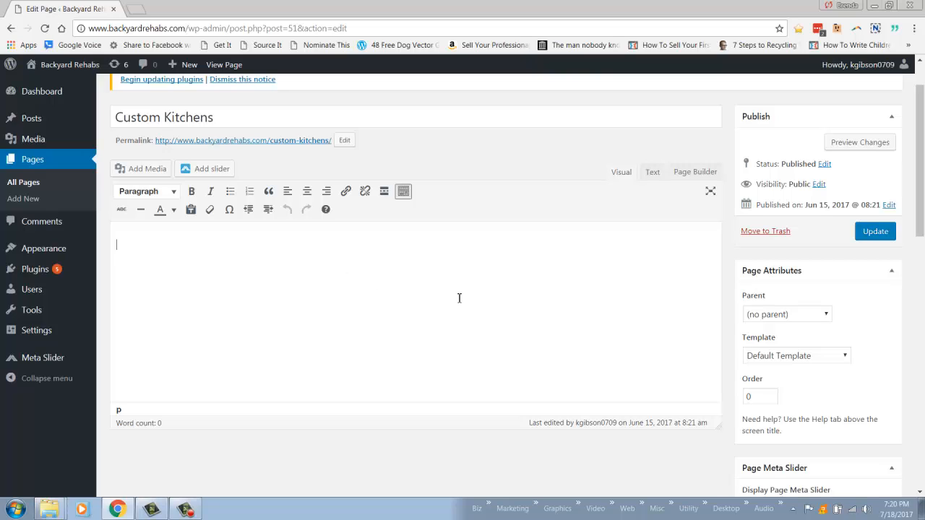
# - Enter "Type in your title" in the page content and format the line as Heading 1
pyautogui.write('Type im y')
pyautogui.press('BackSpace')
pyautogui.moveTo(191, 246); pyautogui.dragTo(118, 246)
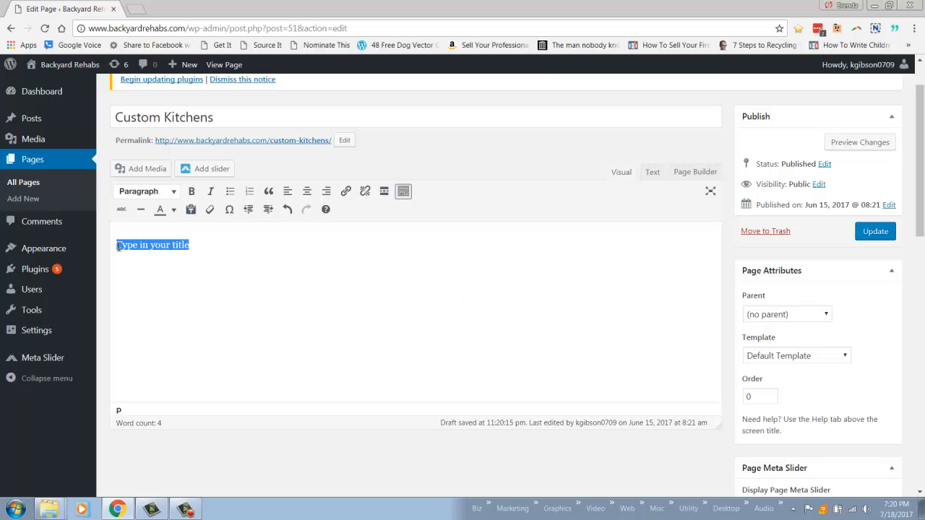
pyautogui.click(174, 195)
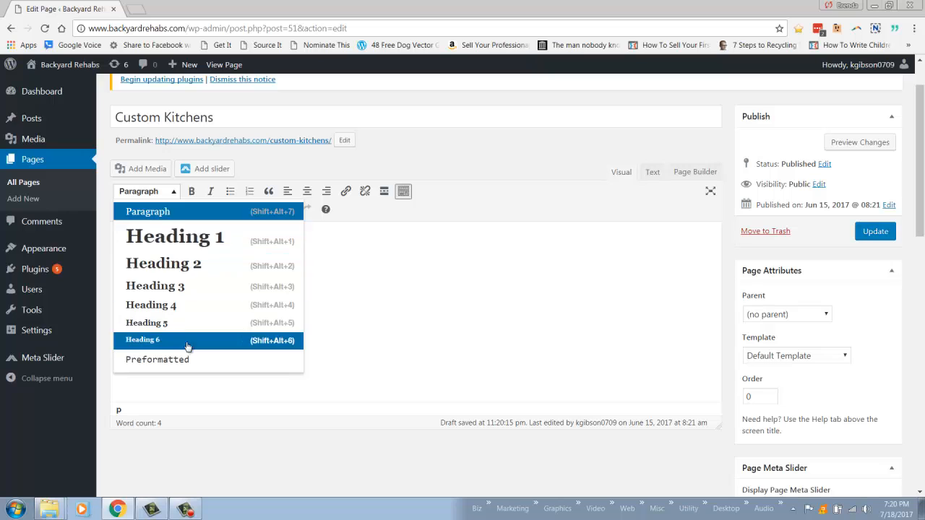
pyautogui.click(156, 212)
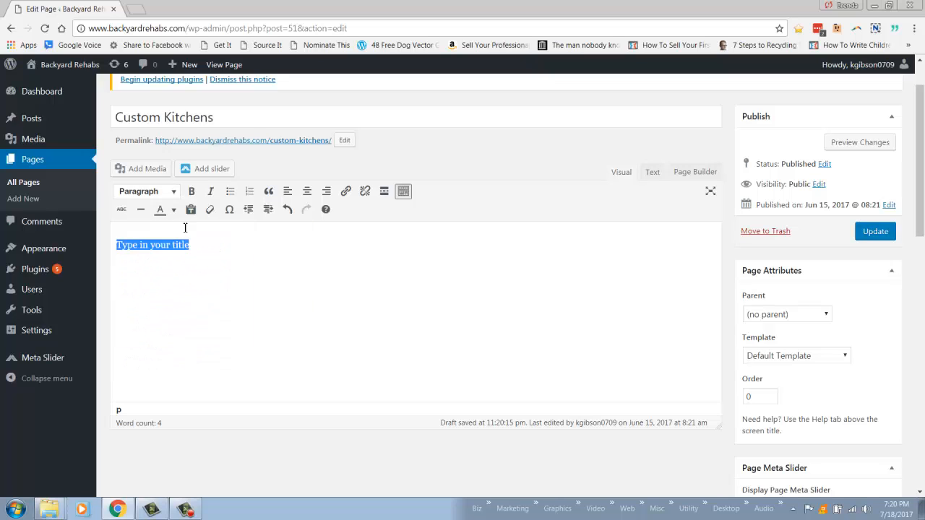
pyautogui.click(149, 191)
pyautogui.click(167, 245)
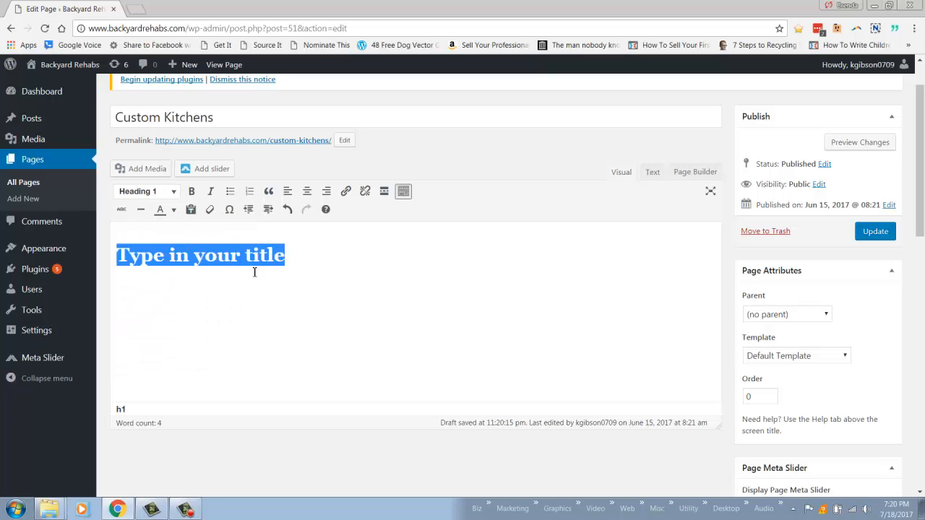
pyautogui.click(292, 262)
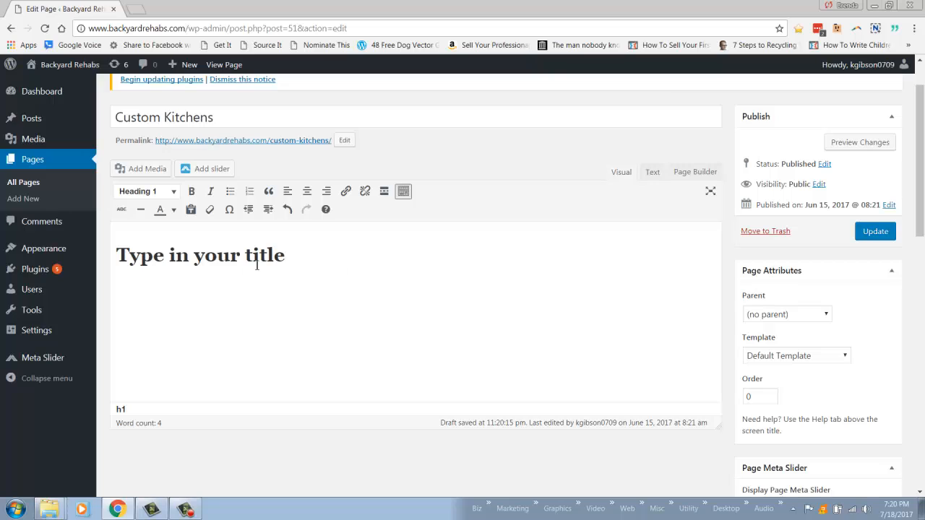
# - Examine the title's heading markup in the text view and return to the visual editor
pyautogui.click(651, 174)
pyautogui.moveTo(233, 217); pyautogui.dragTo(114, 217)
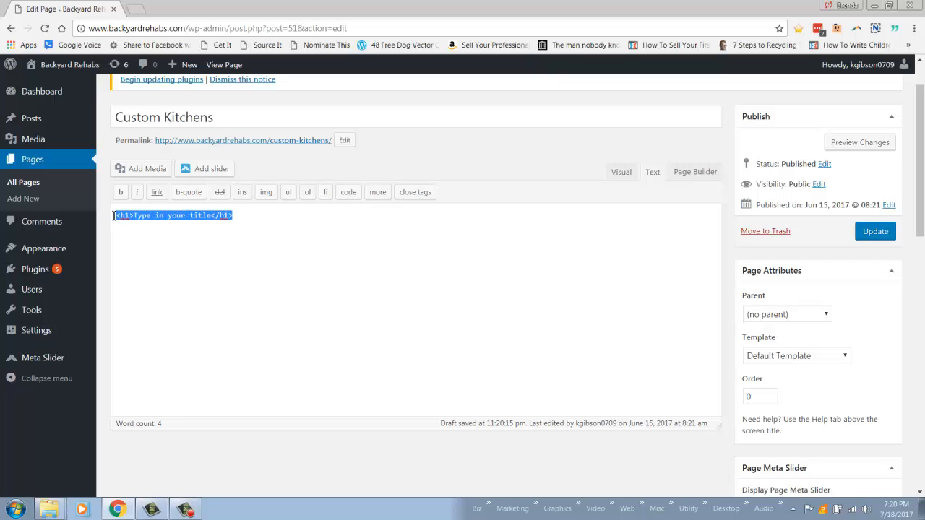
pyautogui.click(621, 172)
pyautogui.click(242, 258)
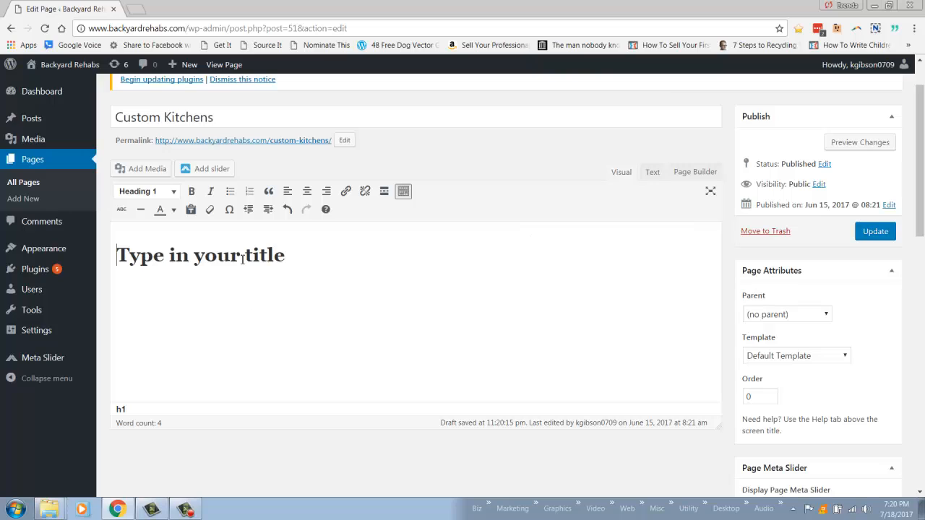
# - Add the line "this is a paragraph" below the title, leaving an empty line between them
pyautogui.click(307, 255)
pyautogui.press('Return')
pyautogui.write('this is a par')
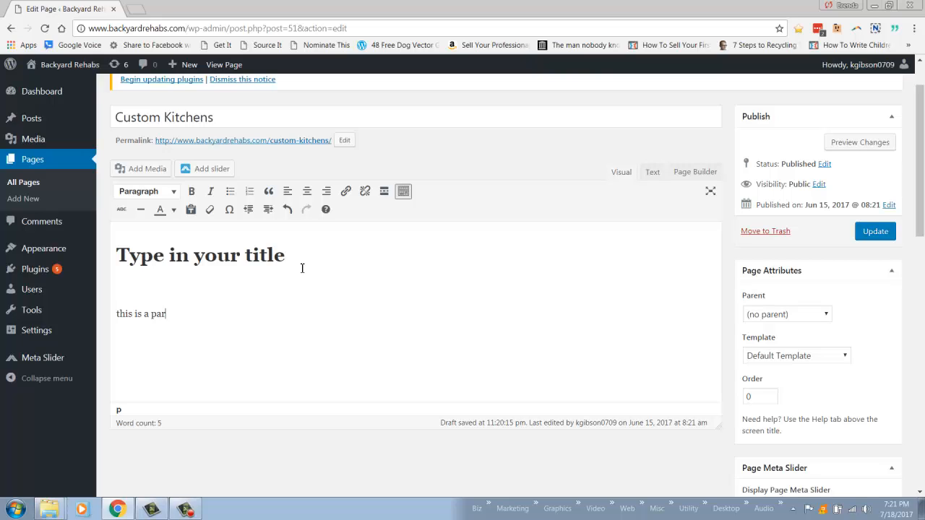
pyautogui.write('agraph')
# - Check the format applied to the paragraph line without changing it
pyautogui.moveTo(208, 316); pyautogui.dragTo(114, 317)
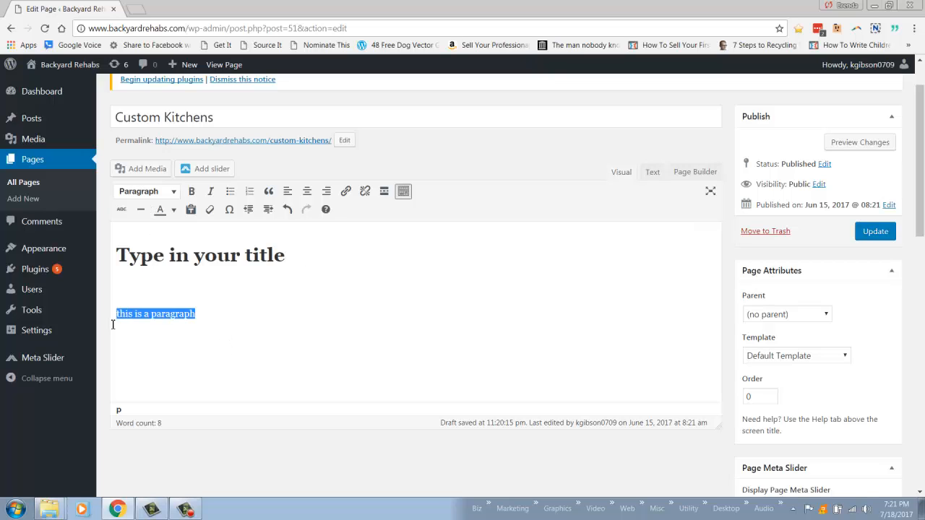
pyautogui.click(154, 193)
pyautogui.click(448, 259)
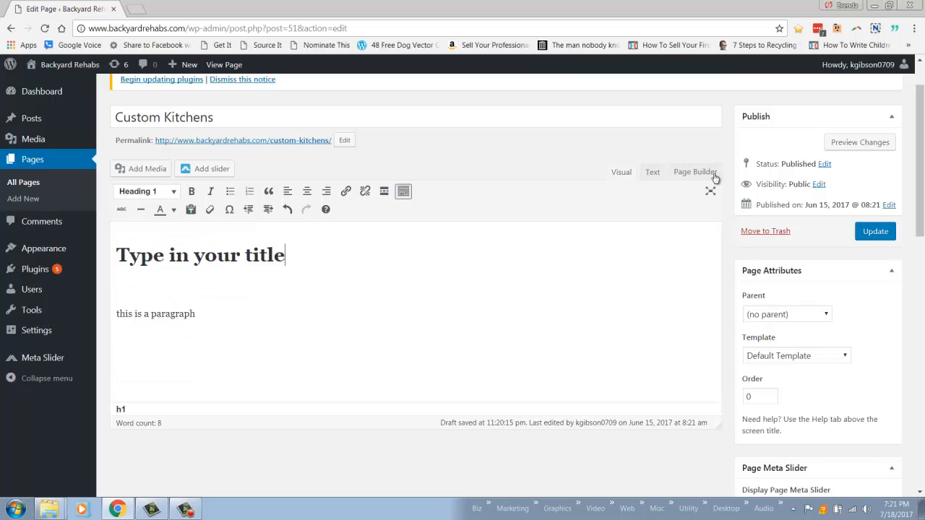
# - Examine how the paragraph line is written in the text view and return to the visual editor
pyautogui.click(653, 176)
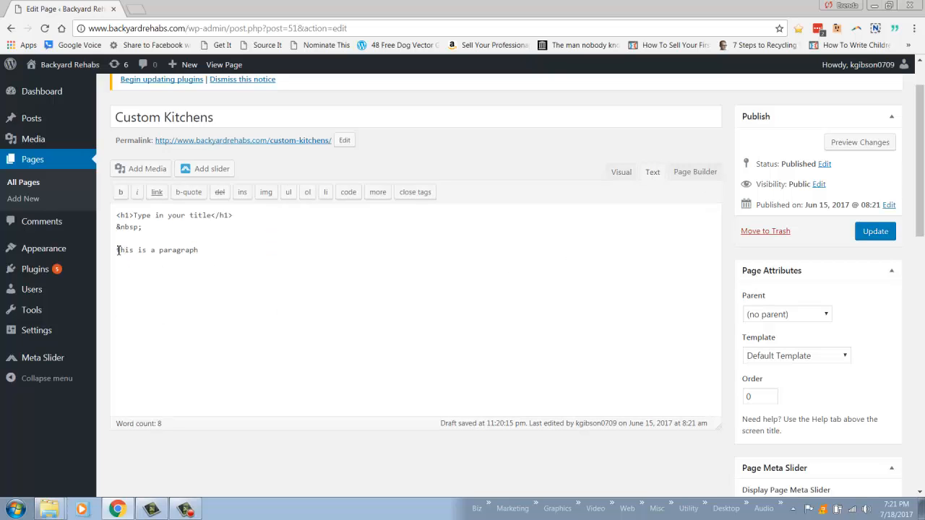
pyautogui.moveTo(118, 250); pyautogui.dragTo(231, 250)
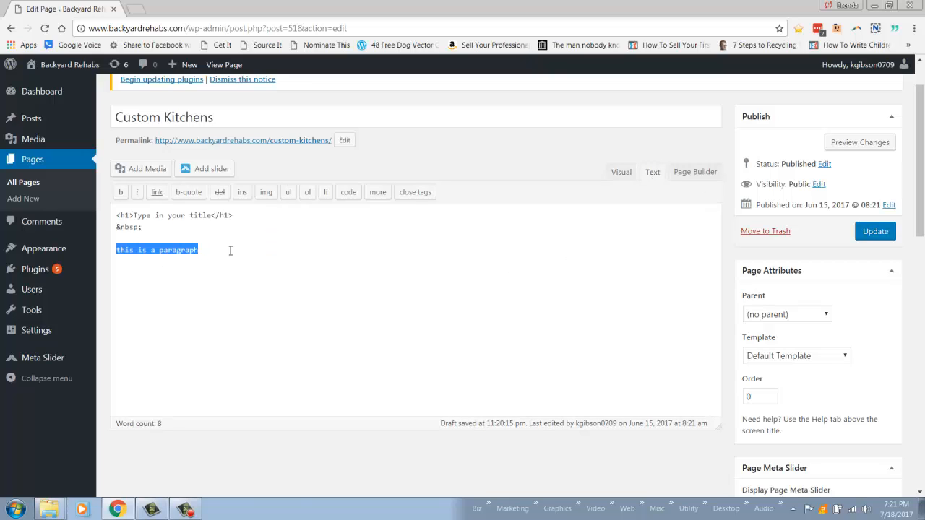
pyautogui.click(189, 265)
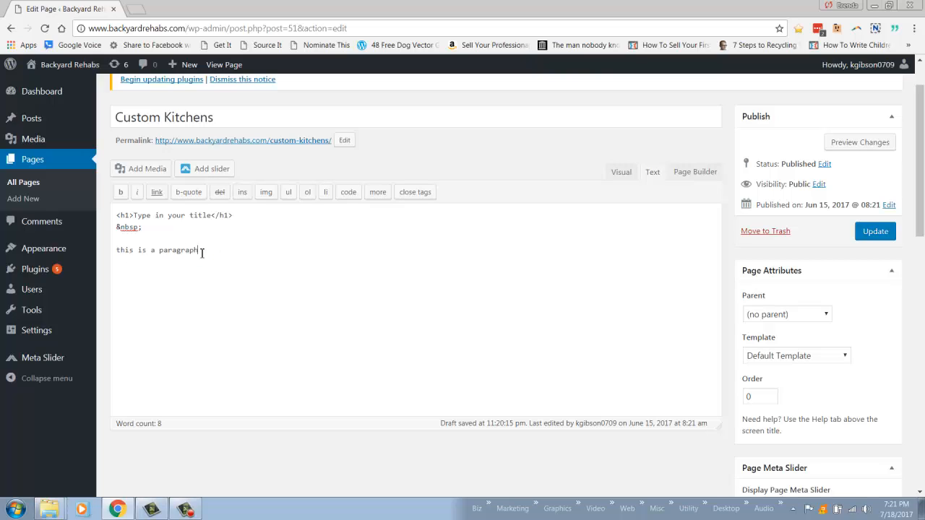
pyautogui.moveTo(202, 252); pyautogui.dragTo(111, 252)
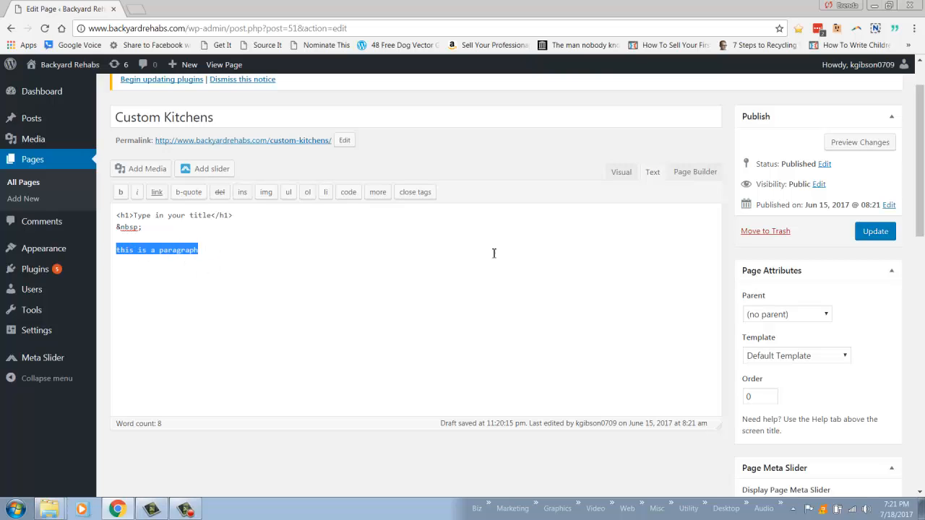
pyautogui.click(622, 172)
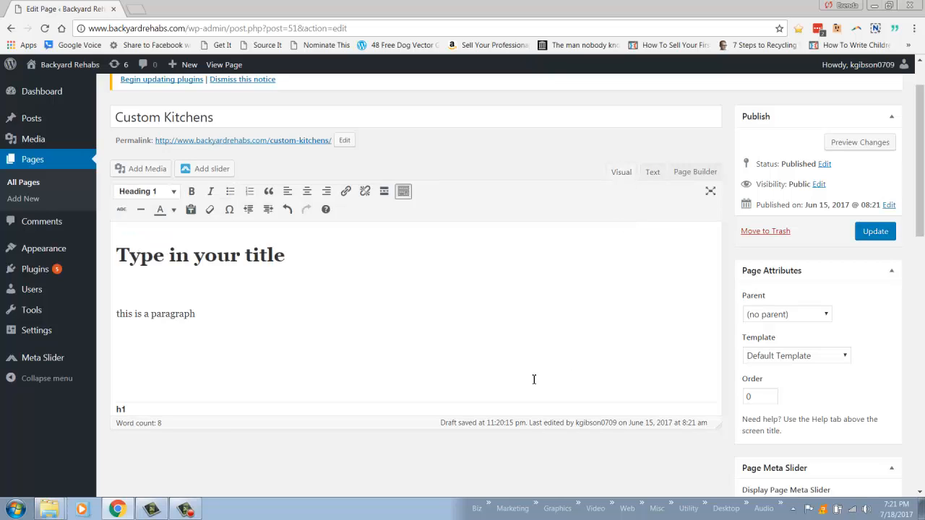
# - Set the text colour of the title to turquoise (#33cccc)
pyautogui.moveTo(286, 255); pyautogui.dragTo(113, 254)
pyautogui.click(173, 210)
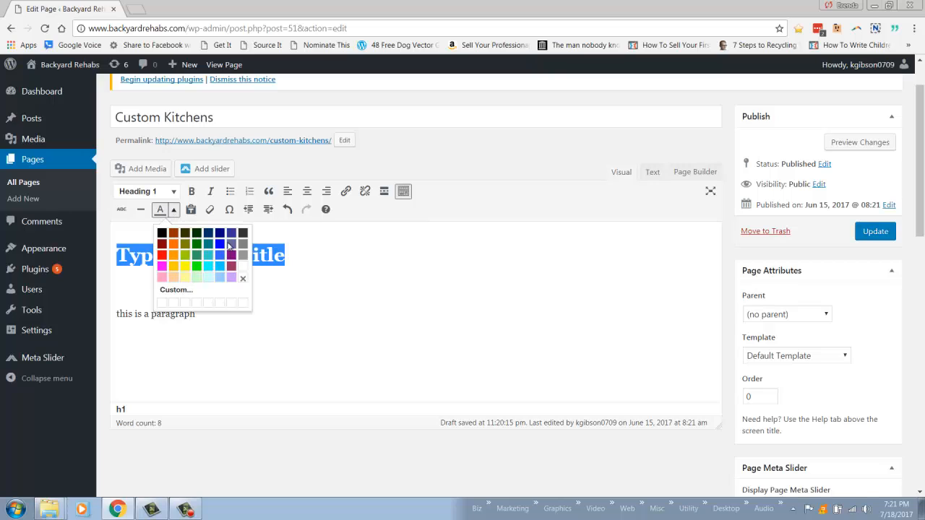
pyautogui.click(209, 257)
pyautogui.click(316, 266)
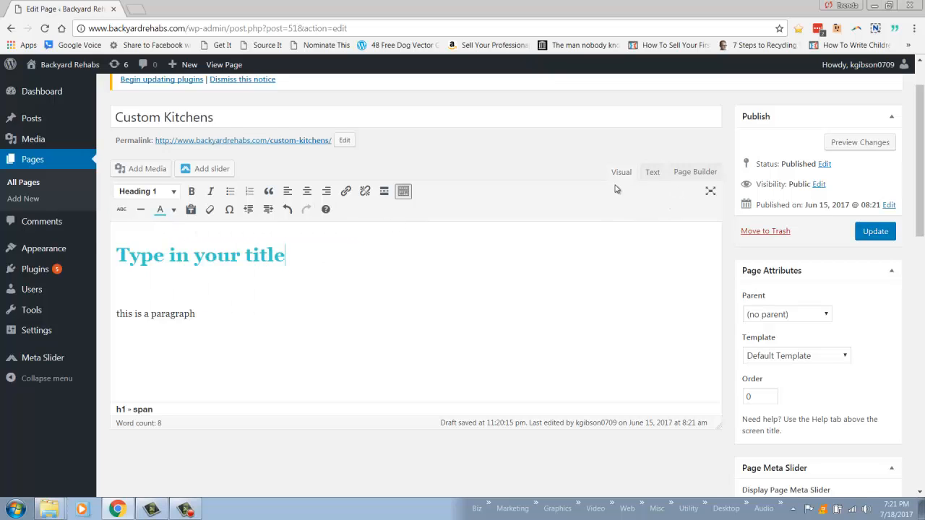
# - Examine the title's colour code in the text view and return to the visual editor
pyautogui.click(650, 174)
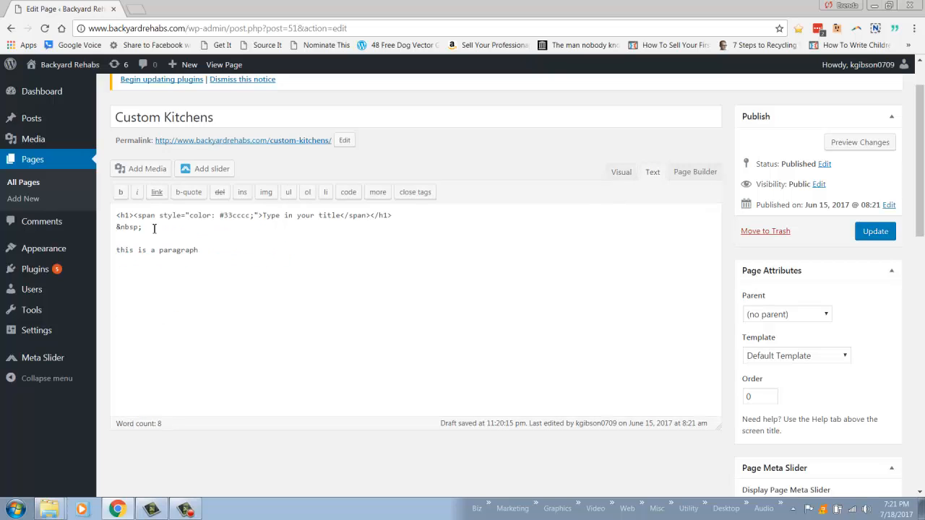
pyautogui.moveTo(135, 215); pyautogui.dragTo(286, 218)
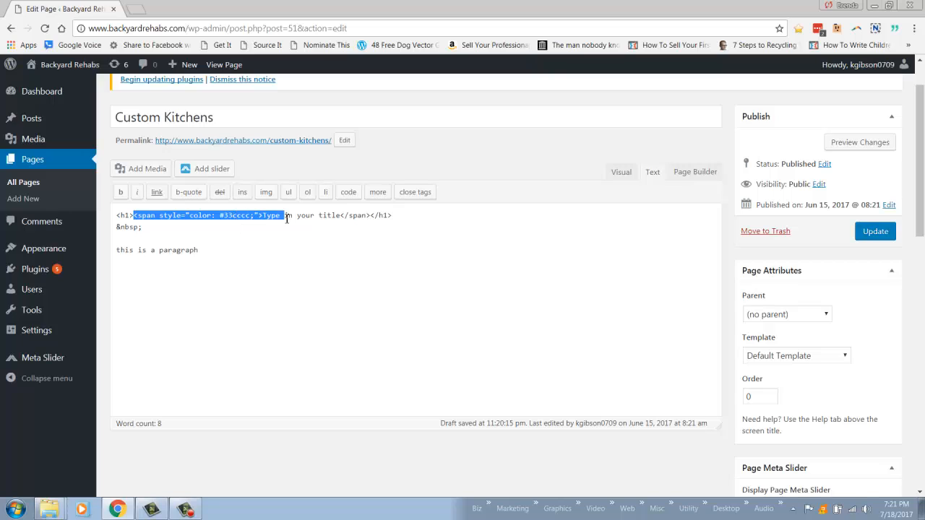
pyautogui.click(621, 174)
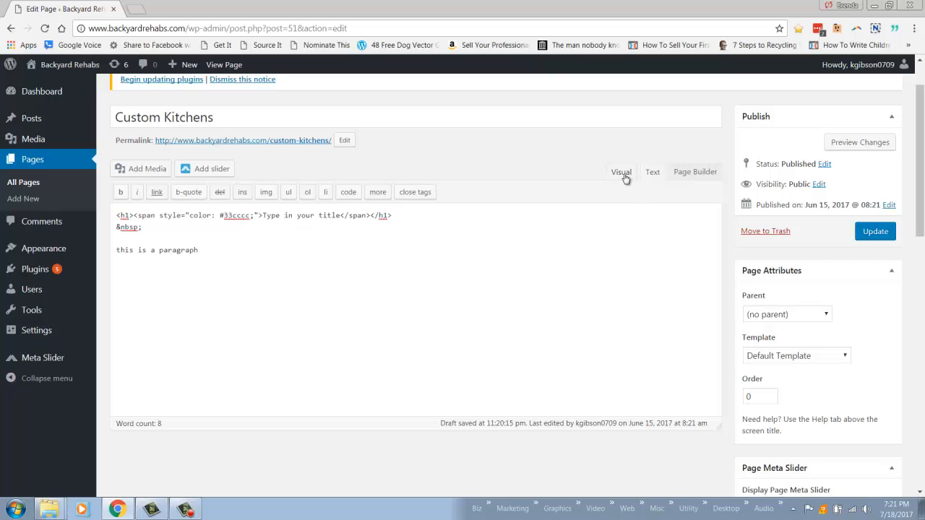
# - Place the cursor on the empty line below the title and choose backyard-kitchen.jpg from the media library for insertion
pyautogui.click(157, 289)
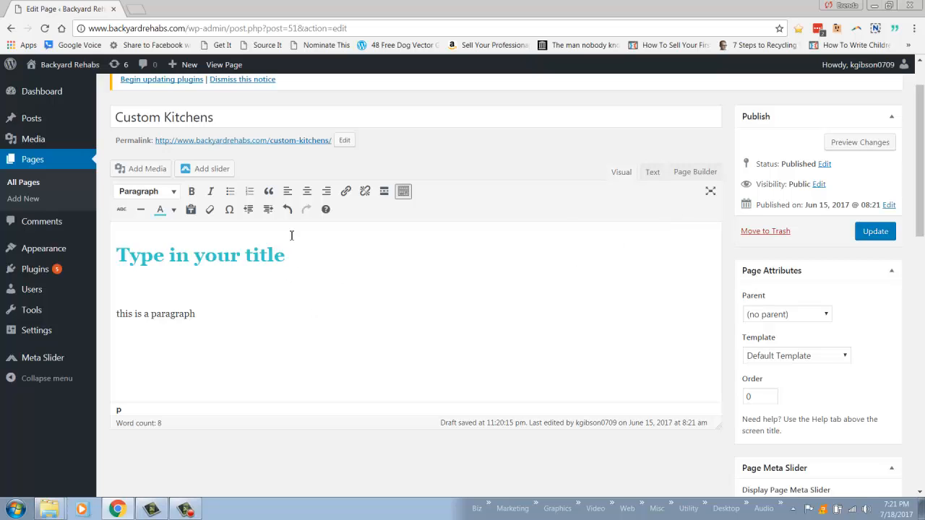
pyautogui.click(160, 175)
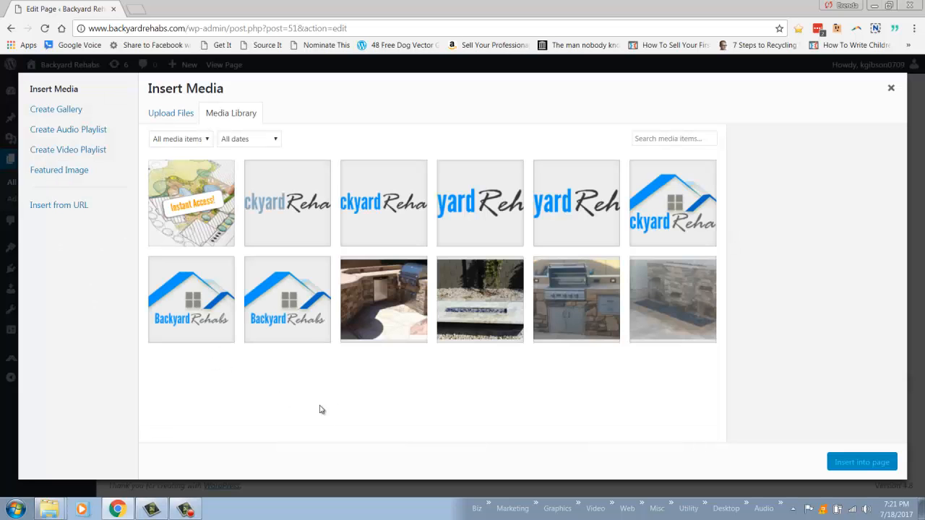
pyautogui.click(395, 307)
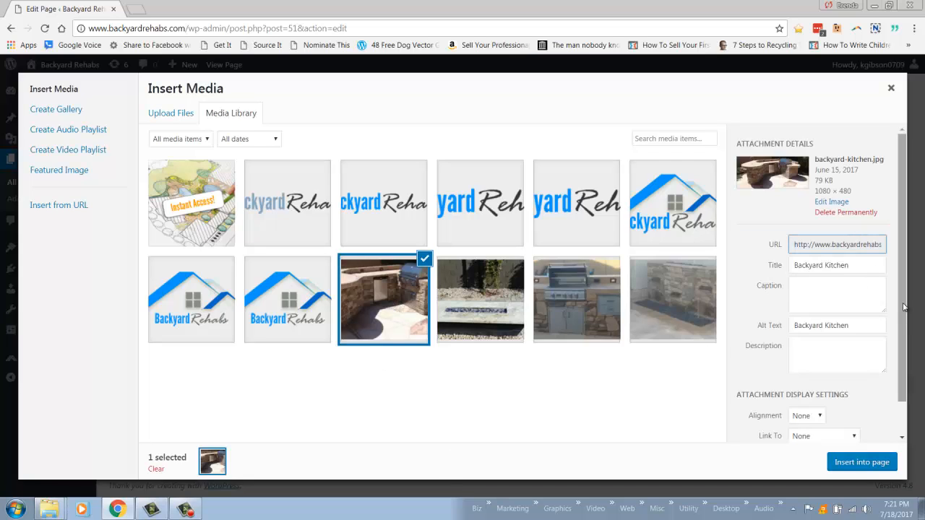
# - Review the image's alignment, link and size choices, keeping the size at Medium – 300 × 133
pyautogui.moveTo(903, 307); pyautogui.dragTo(909, 397)
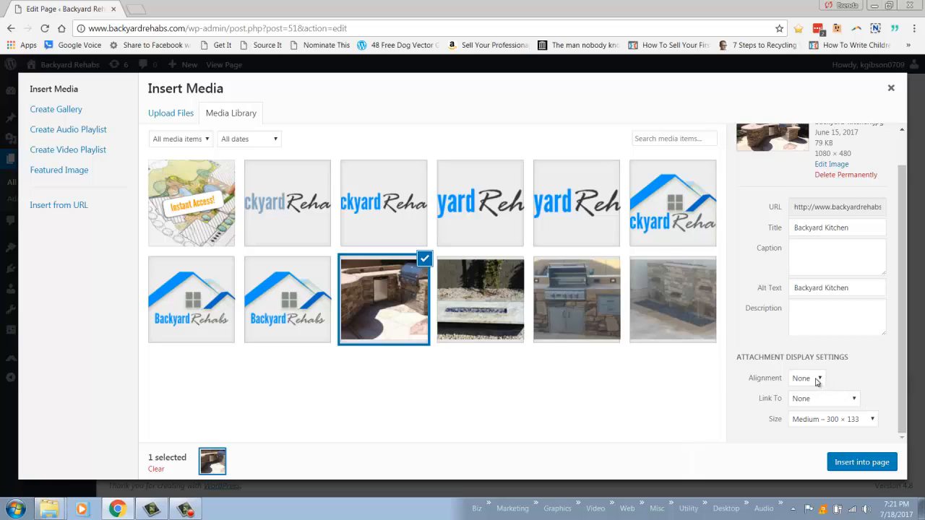
pyautogui.click(816, 381)
pyautogui.click(886, 373)
pyautogui.click(813, 403)
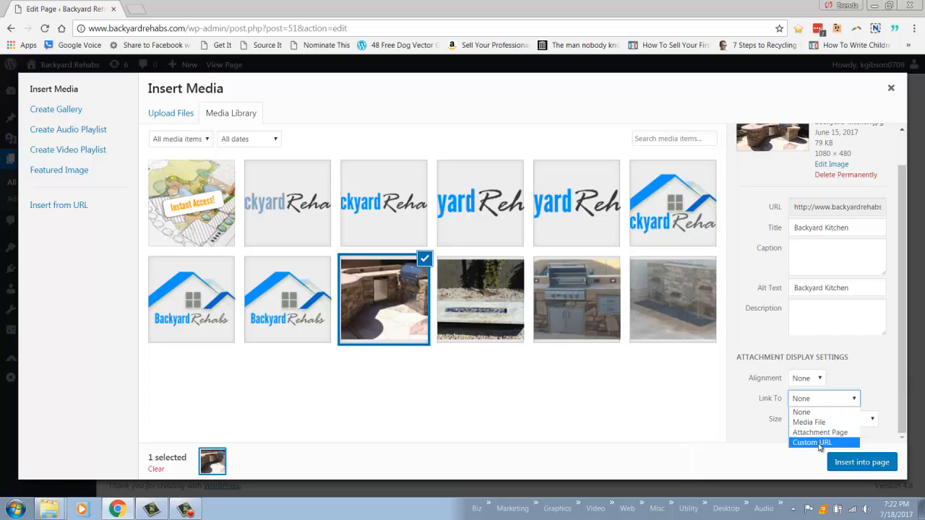
pyautogui.click(882, 409)
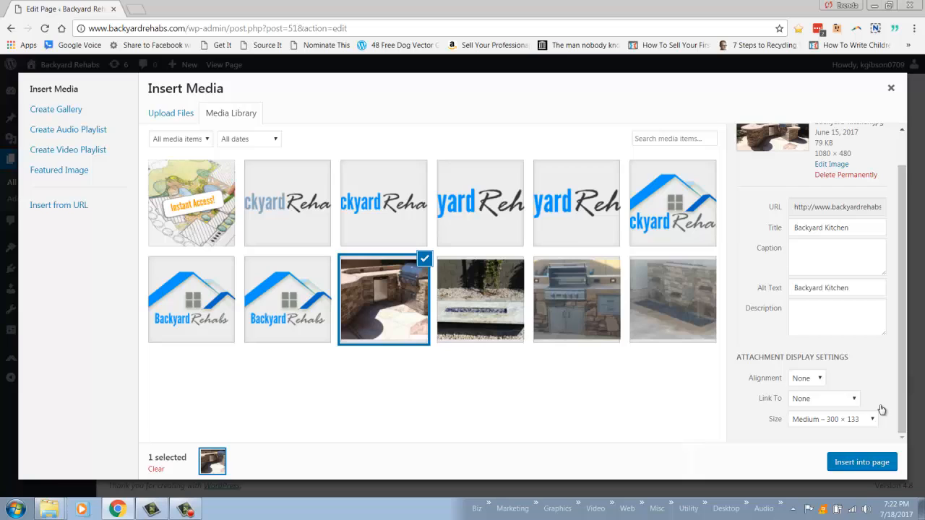
pyautogui.click(841, 420)
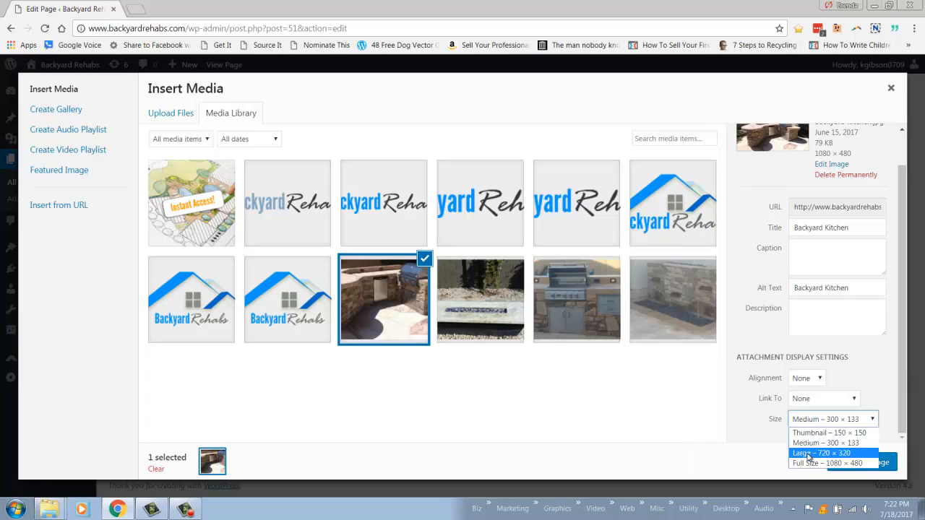
pyautogui.click(803, 442)
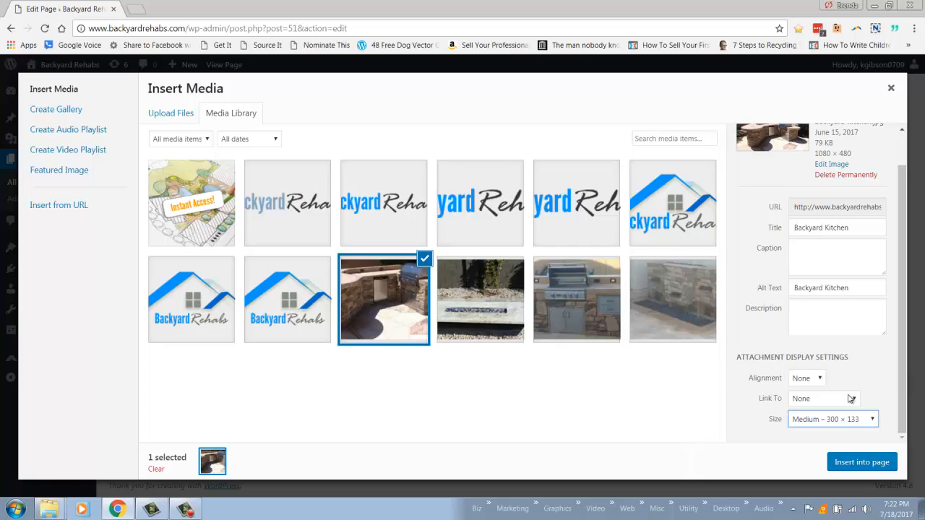
# - Review the image's title and alt text in the attachment details
pyautogui.scroll(2, 903, 356)
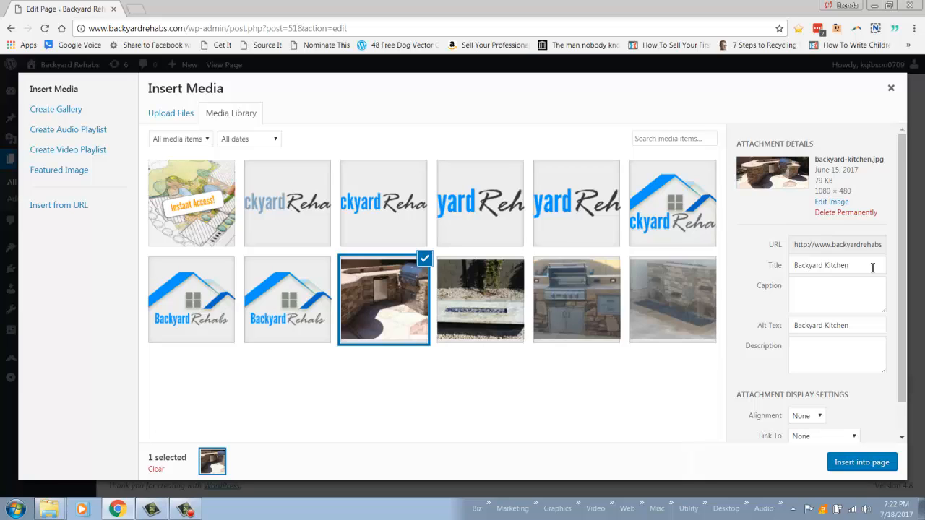
pyautogui.moveTo(873, 265); pyautogui.dragTo(764, 269)
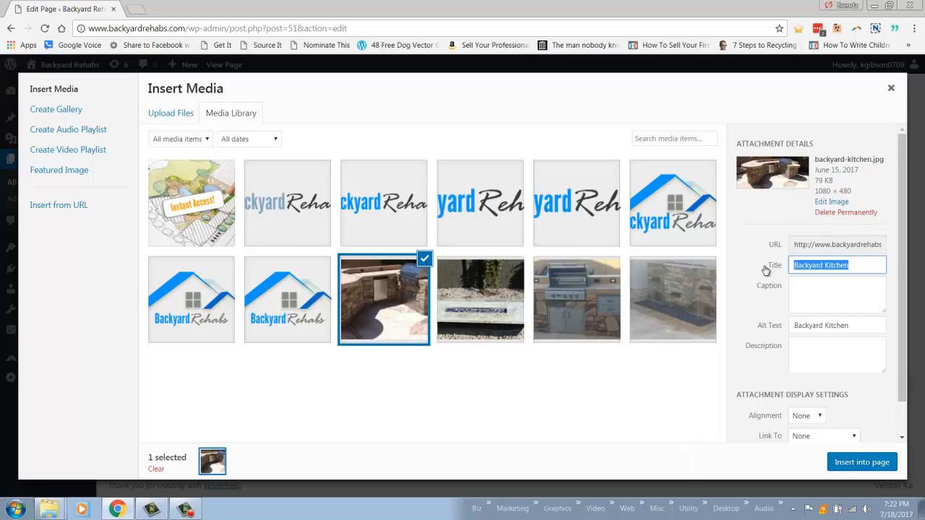
pyautogui.click(830, 268)
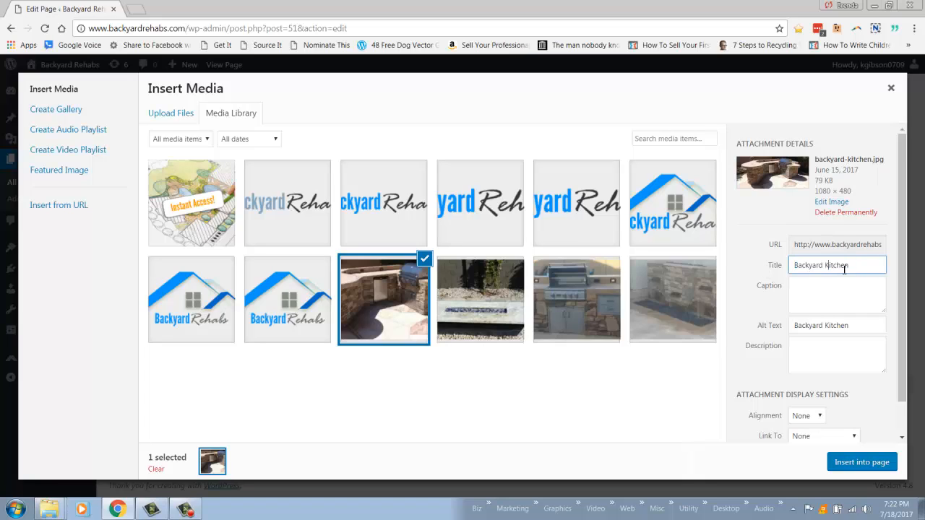
pyautogui.click(824, 330)
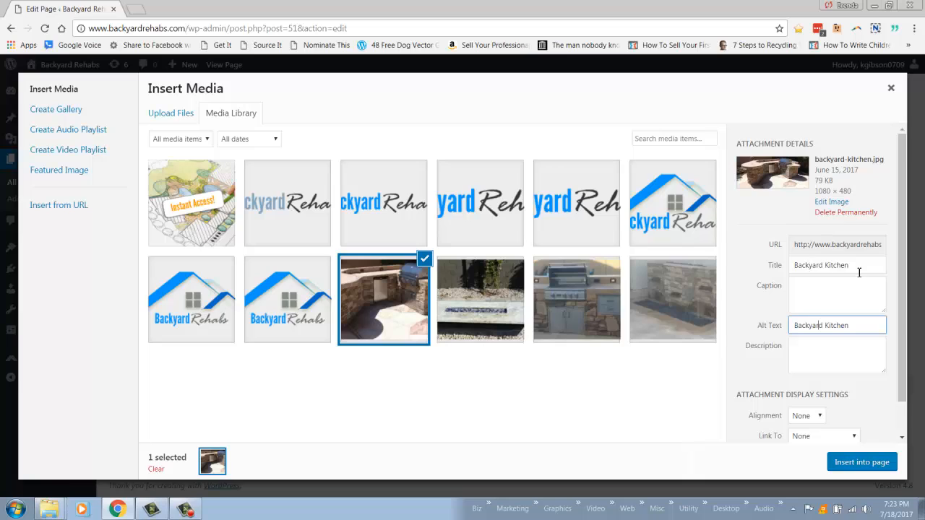
# - Insert the Backyard Kitchen image into the page with Center alignment, linked to Media File
pyautogui.moveTo(859, 265); pyautogui.dragTo(775, 267)
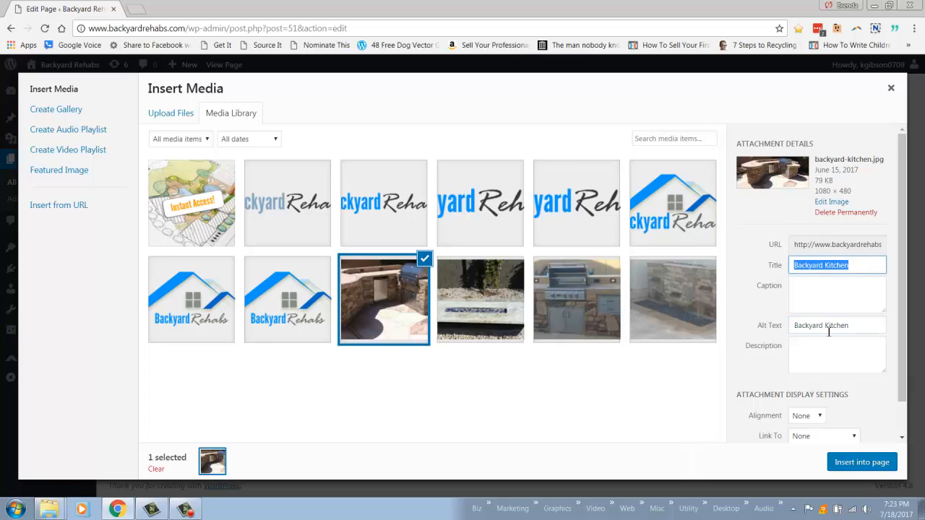
pyautogui.moveTo(866, 322); pyautogui.dragTo(732, 325)
pyautogui.click(771, 326)
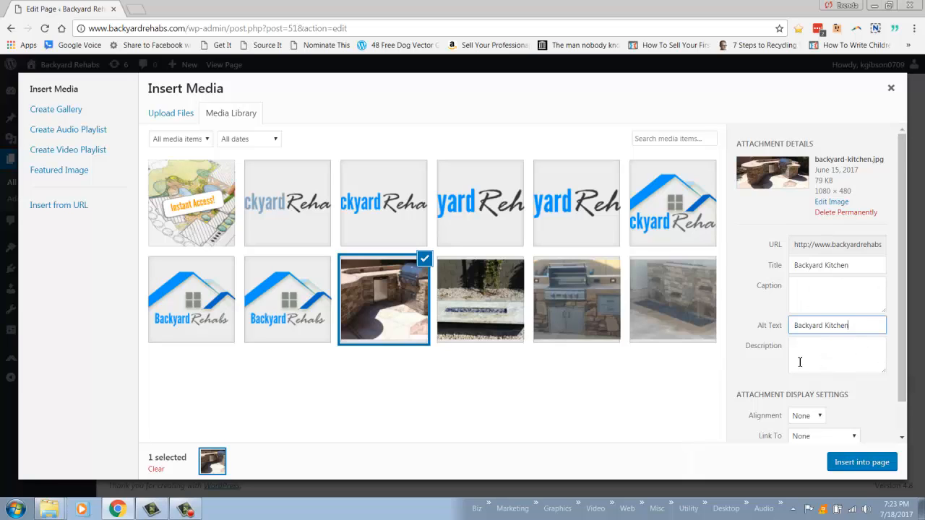
pyautogui.scroll(-1, 810, 347)
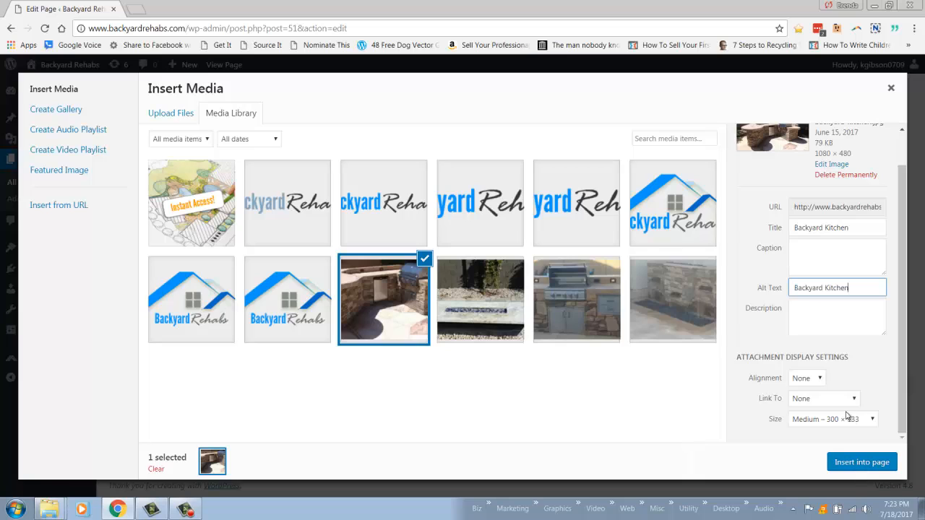
pyautogui.click(805, 378)
pyautogui.click(802, 409)
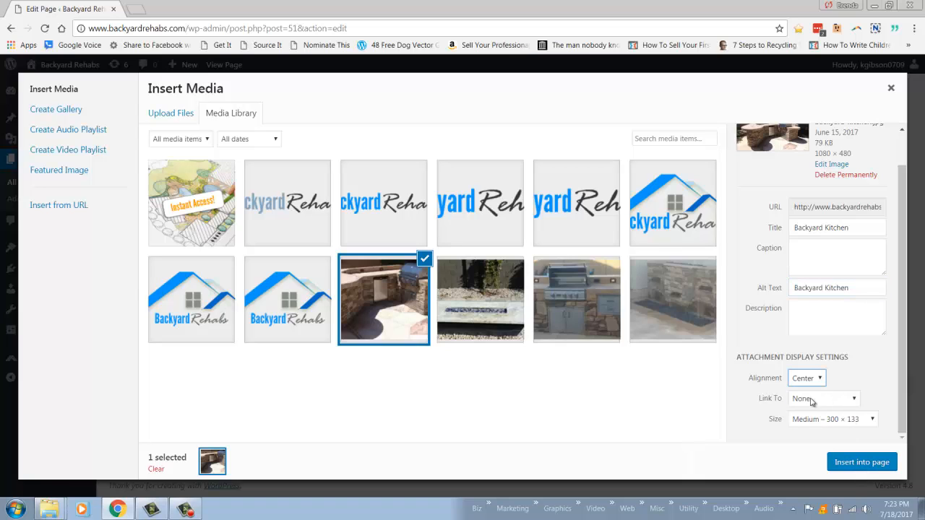
pyautogui.click(813, 398)
pyautogui.click(811, 422)
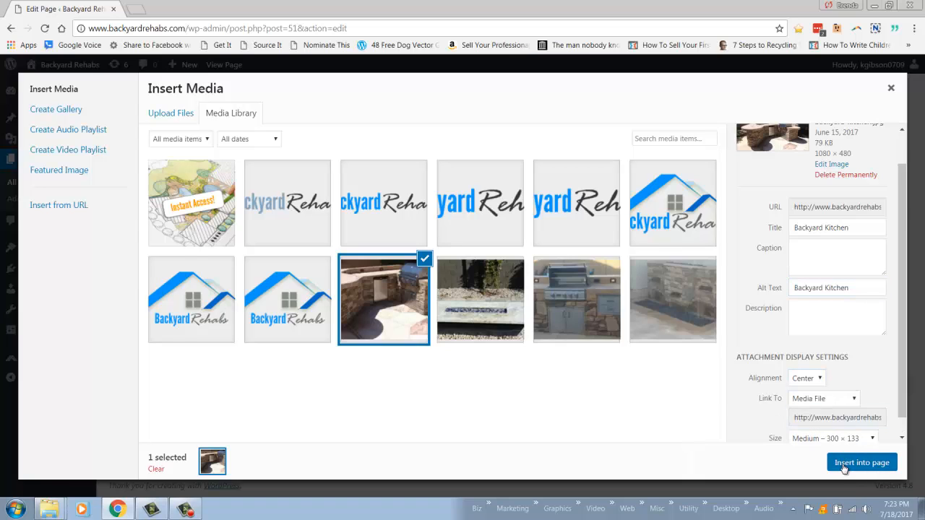
pyautogui.click(845, 461)
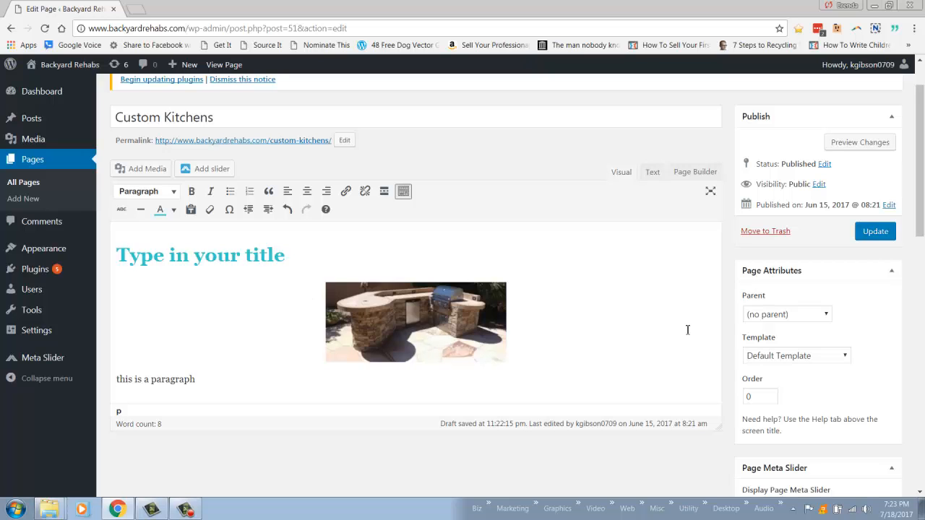
# - Update the Custom Kitchens page and open its permalink in a new browser tab
pyautogui.click(876, 233)
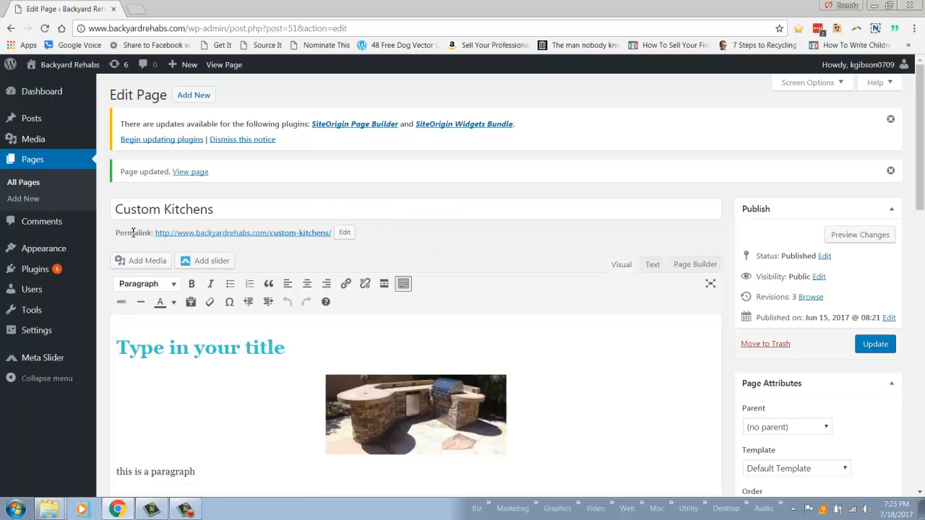
pyautogui.rightClick(224, 239)
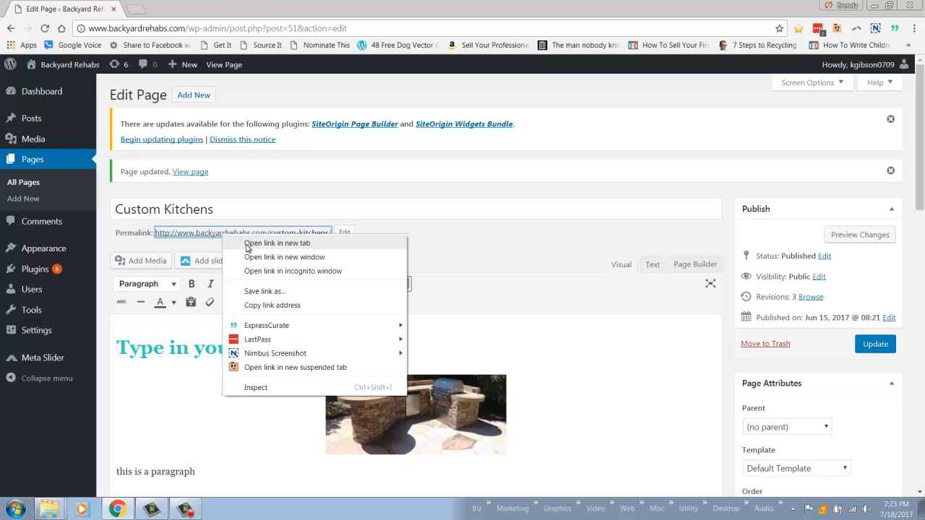
pyautogui.click(247, 244)
pyautogui.click(186, 12)
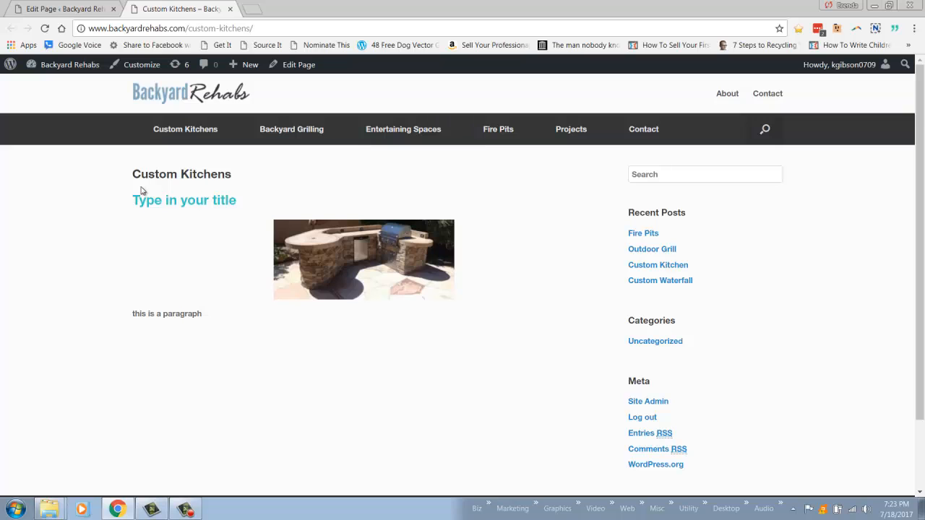
# - Review the title, centered image and paragraph text on the published page
pyautogui.scroll(-2, 99, 210)
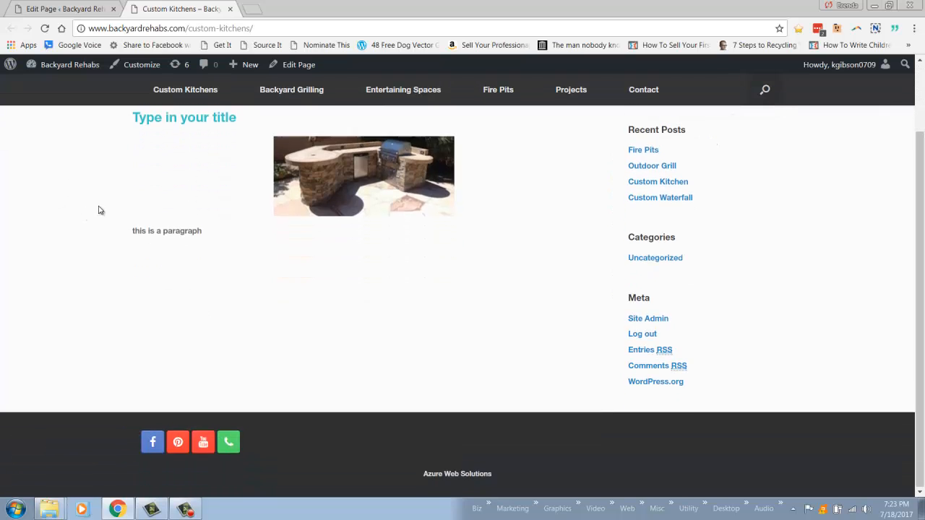
pyautogui.scroll(2, 99, 209)
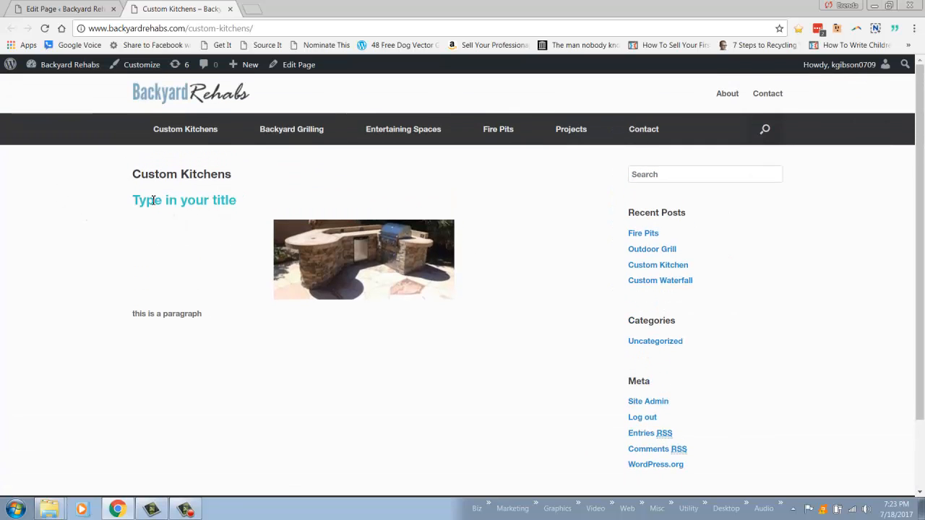
pyautogui.moveTo(153, 200); pyautogui.dragTo(221, 200)
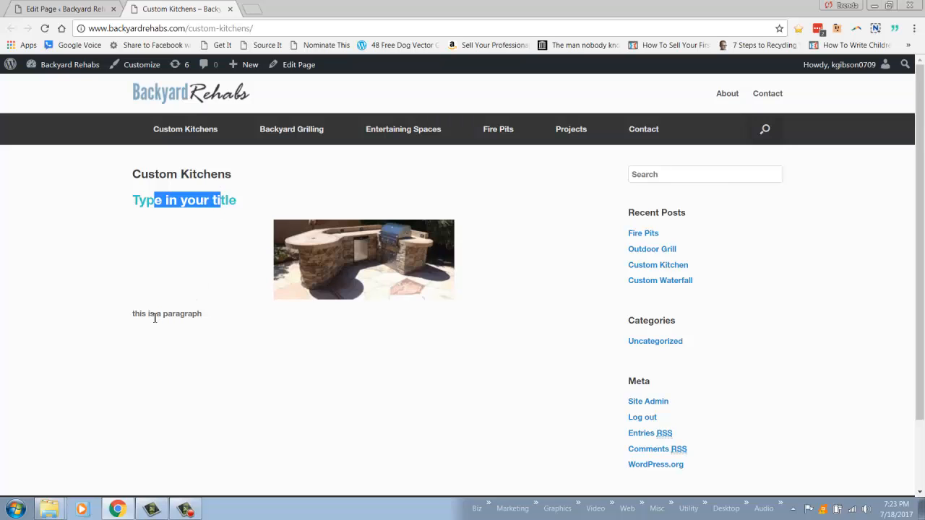
pyautogui.moveTo(156, 314); pyautogui.dragTo(185, 314)
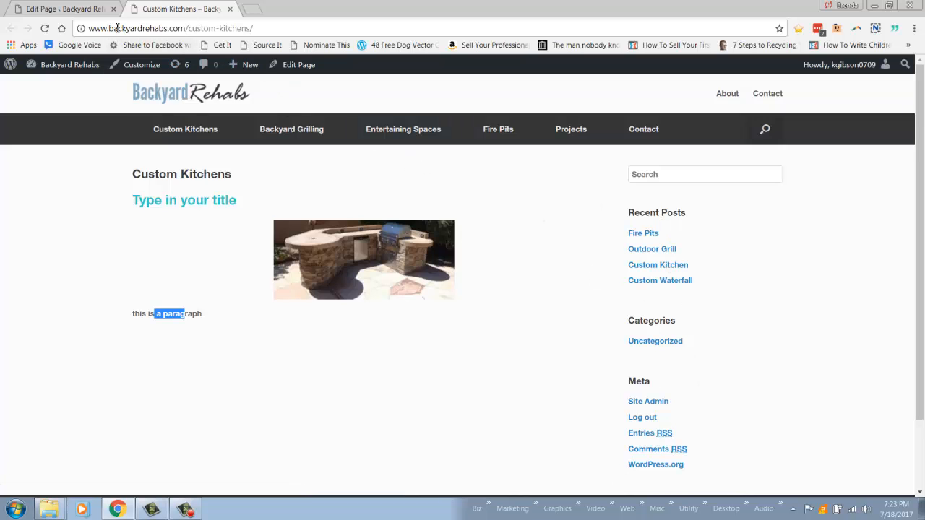
# - Return to the page editor, set the template to Full Width Page and update the page
pyautogui.click(79, 10)
pyautogui.scroll(-4, 878, 357)
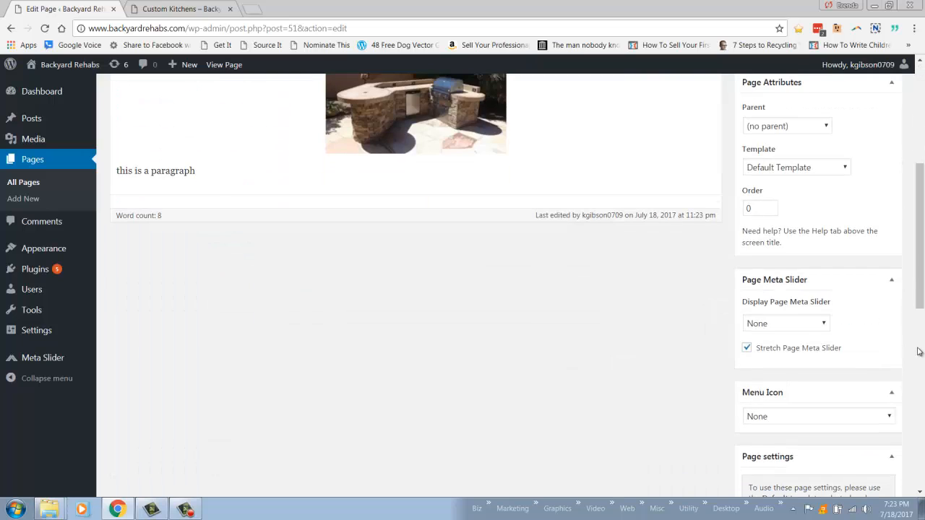
pyautogui.scroll(1, 879, 357)
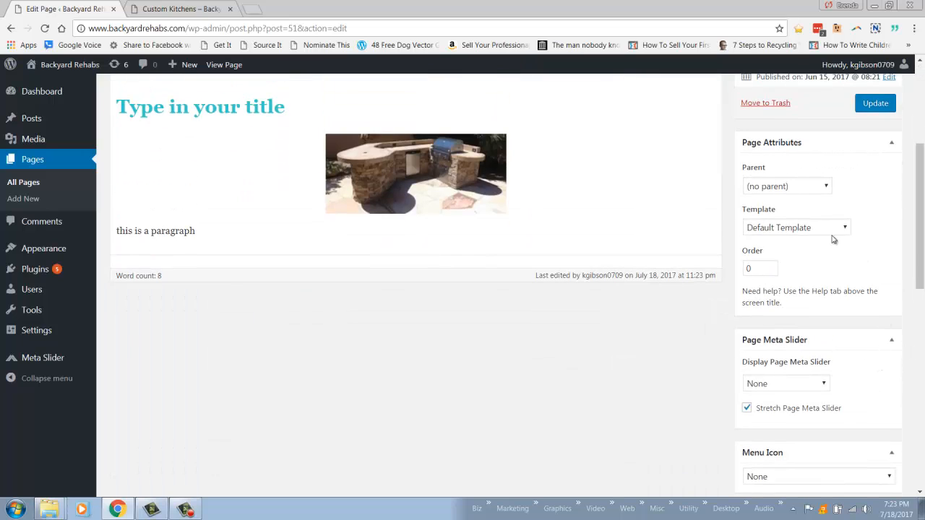
pyautogui.click(828, 227)
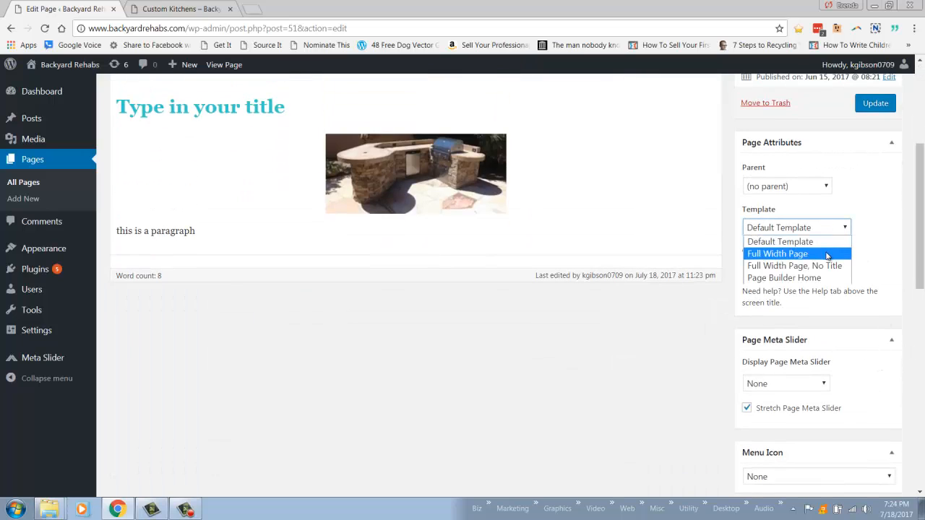
pyautogui.click(827, 254)
pyautogui.click(878, 104)
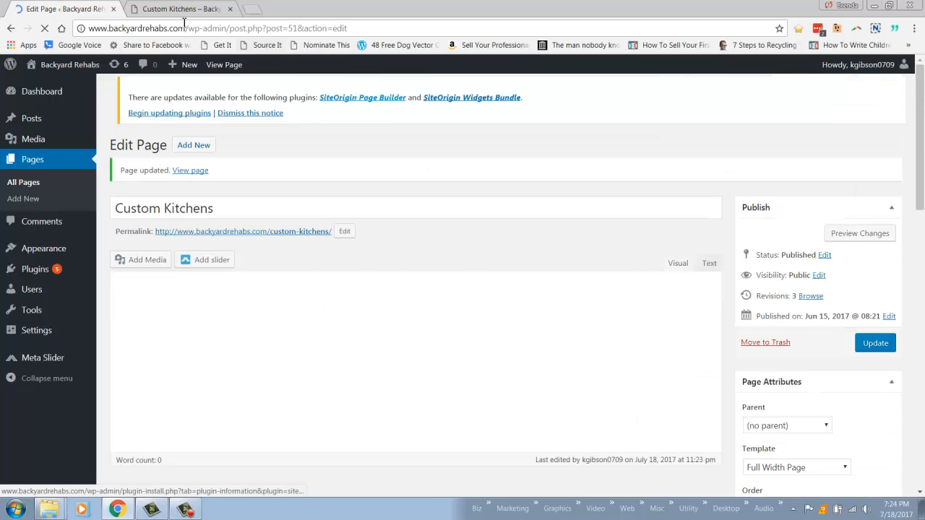
# - Reload the published page to examine its layout, and return to the editor to look over the page settings
pyautogui.click(182, 9)
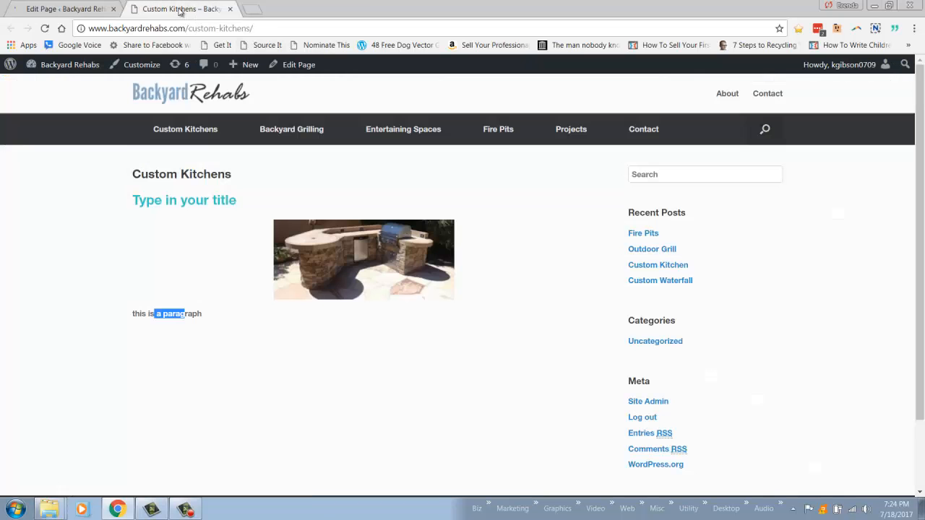
pyautogui.rightClick(842, 242)
pyautogui.click(837, 273)
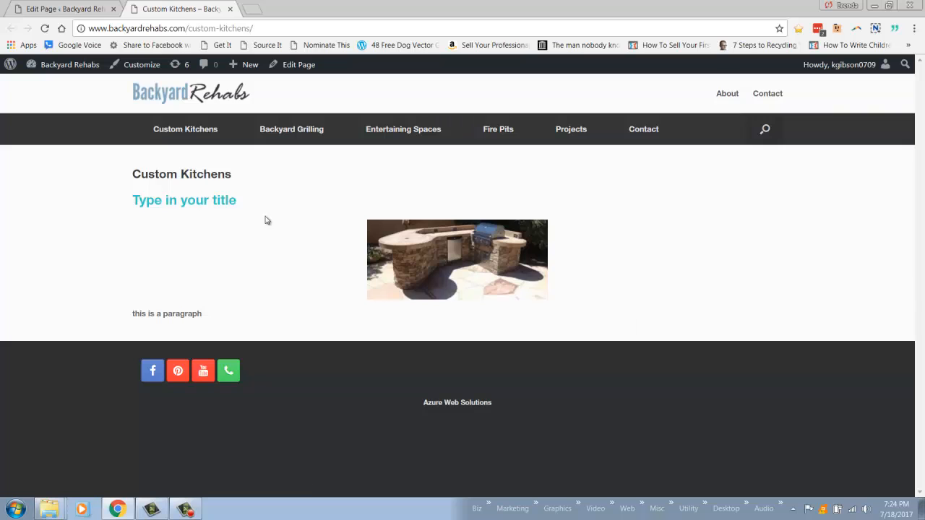
pyautogui.click(68, 11)
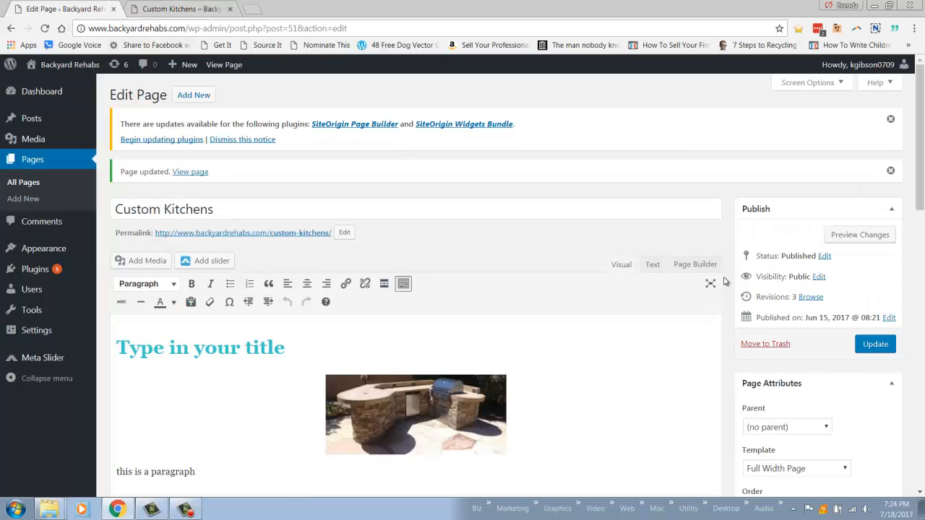
pyautogui.scroll(-2, 723, 296)
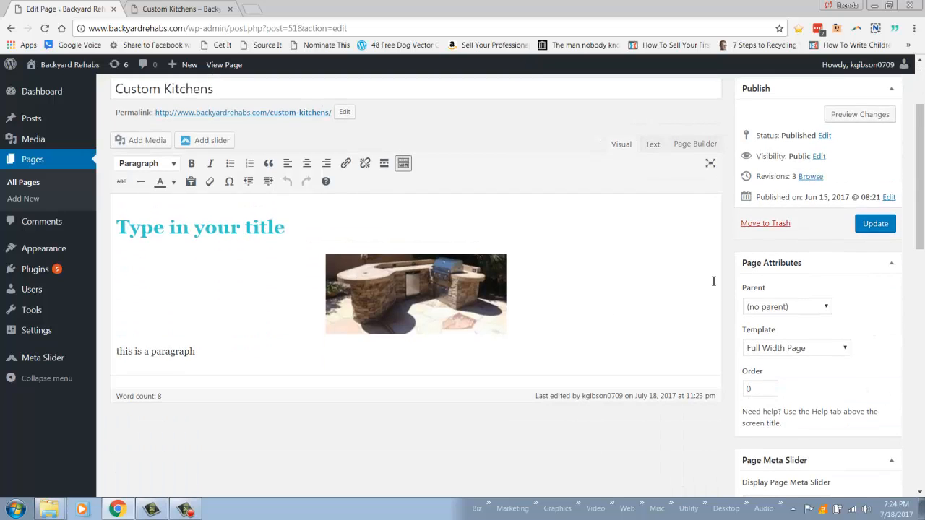
pyautogui.scroll(-3, 649, 284)
pyautogui.scroll(5, 657, 268)
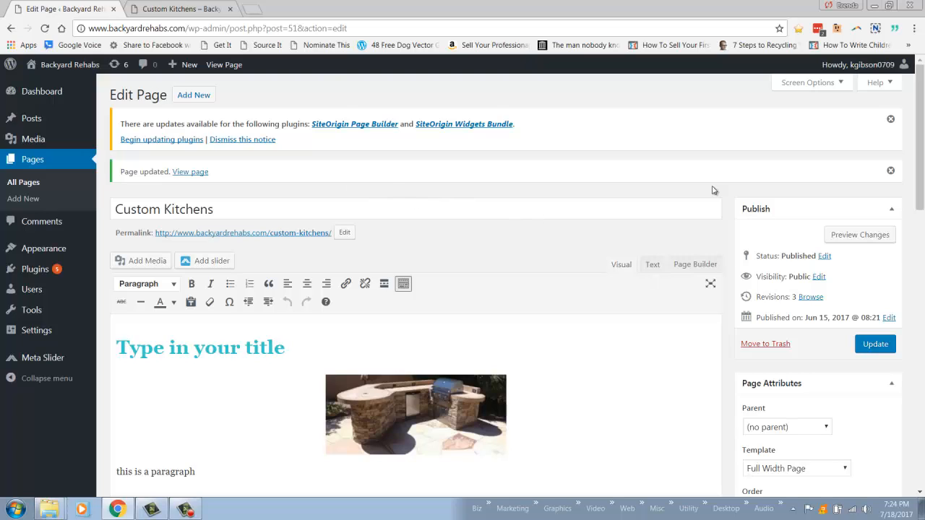
# - Look at the blank new page form and the custom-kitchens part of the live page's address, and go back to editing Custom Kitchens
pyautogui.click(200, 102)
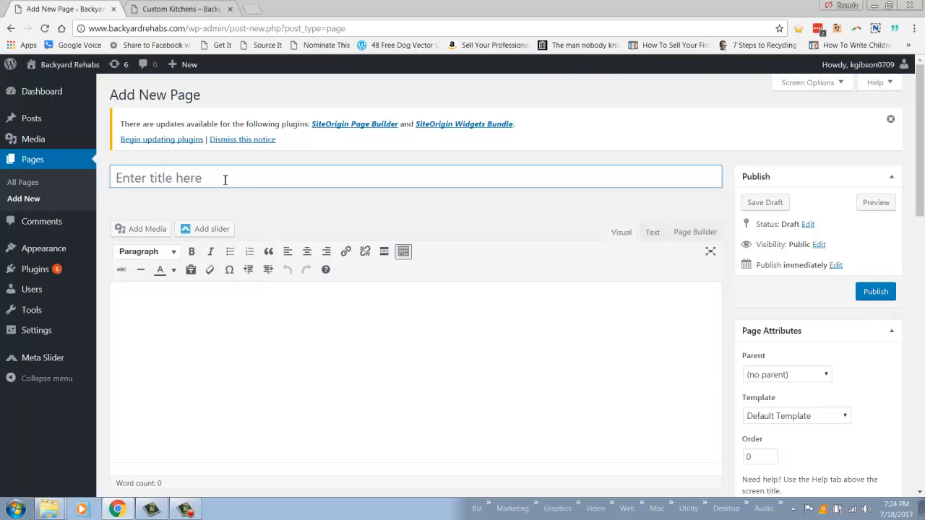
pyautogui.click(181, 8)
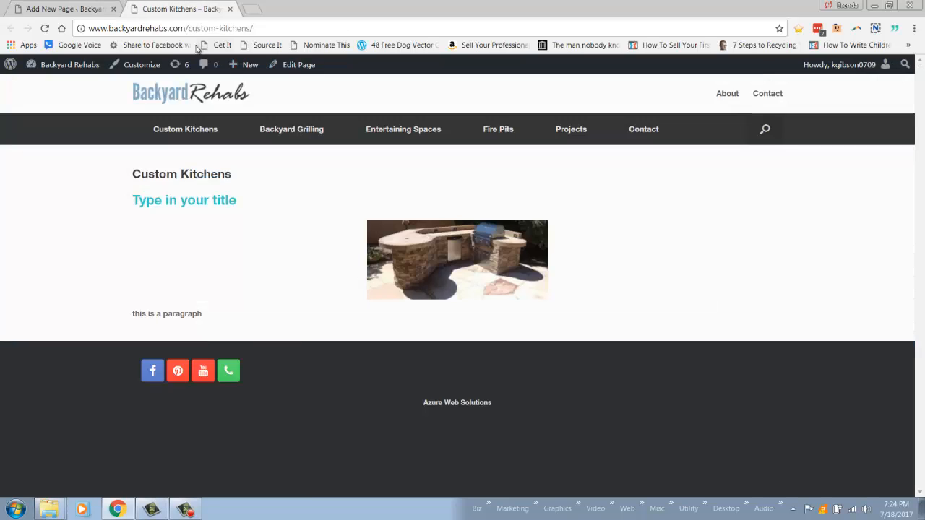
pyautogui.moveTo(189, 30); pyautogui.dragTo(280, 29)
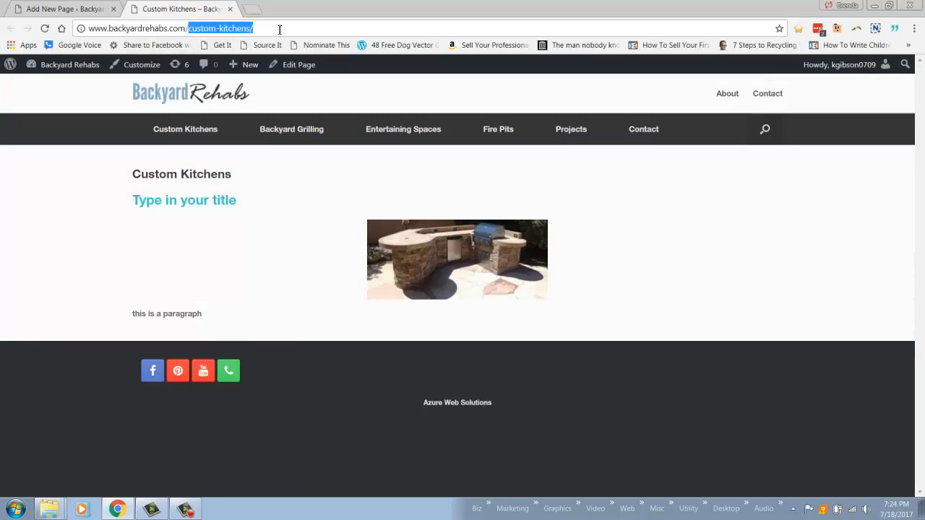
pyautogui.click(68, 8)
pyautogui.click(11, 28)
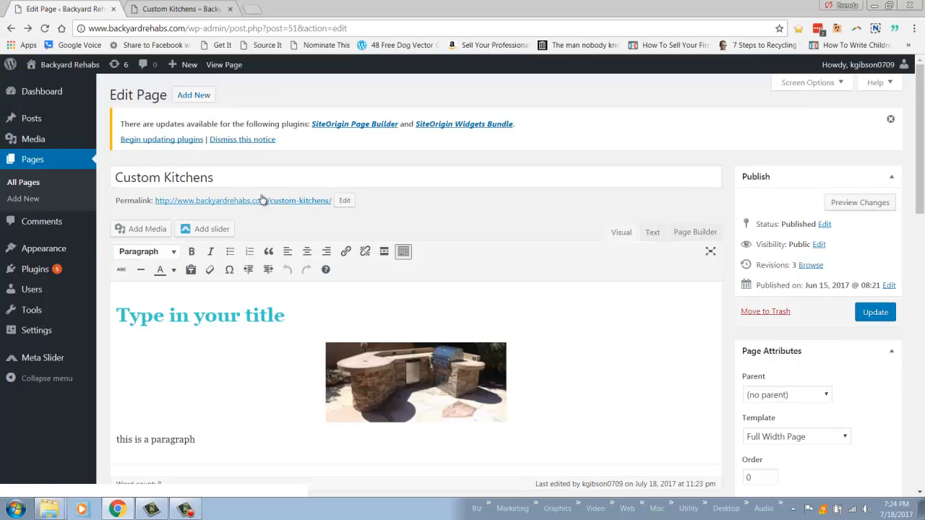
# - Examine the page title against its permalink and look at where the Permalinks settings are found
pyautogui.moveTo(121, 180); pyautogui.dragTo(217, 180)
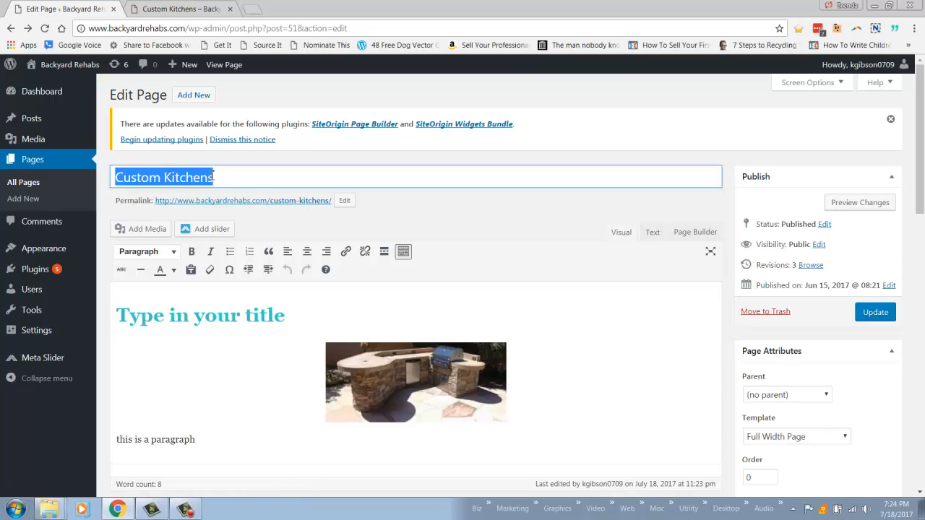
pyautogui.moveTo(36, 330)
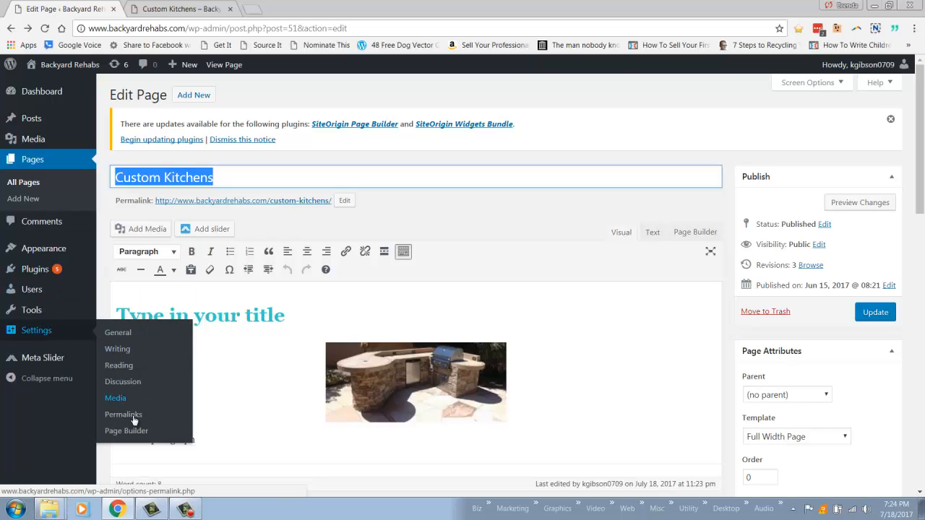
pyautogui.click(277, 187)
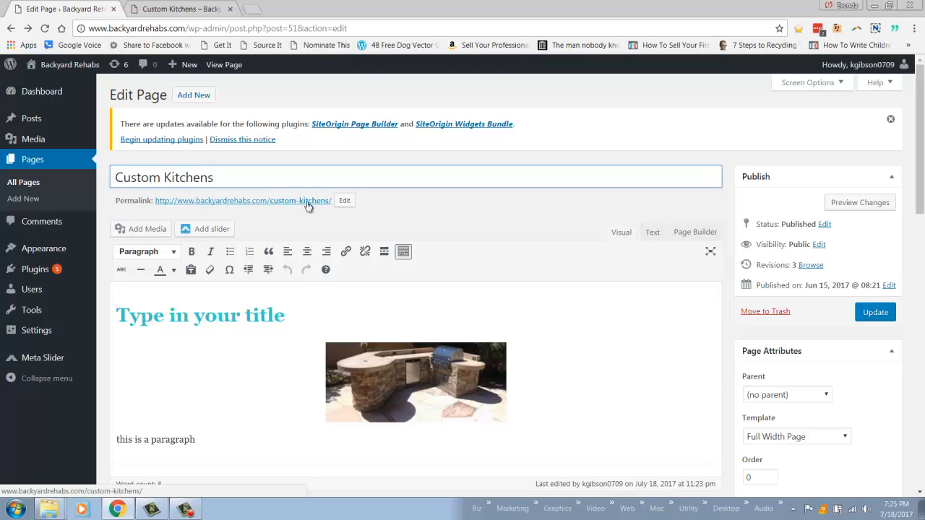
# - Try custom-kitchens2 as the permalink slug, restore it to custom-kitchens and update the page
pyautogui.click(345, 201)
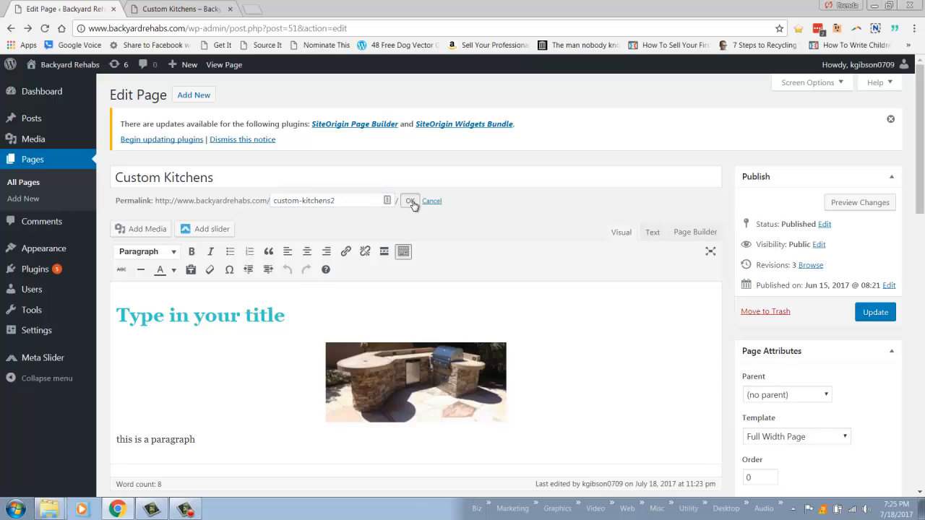
pyautogui.click(410, 201)
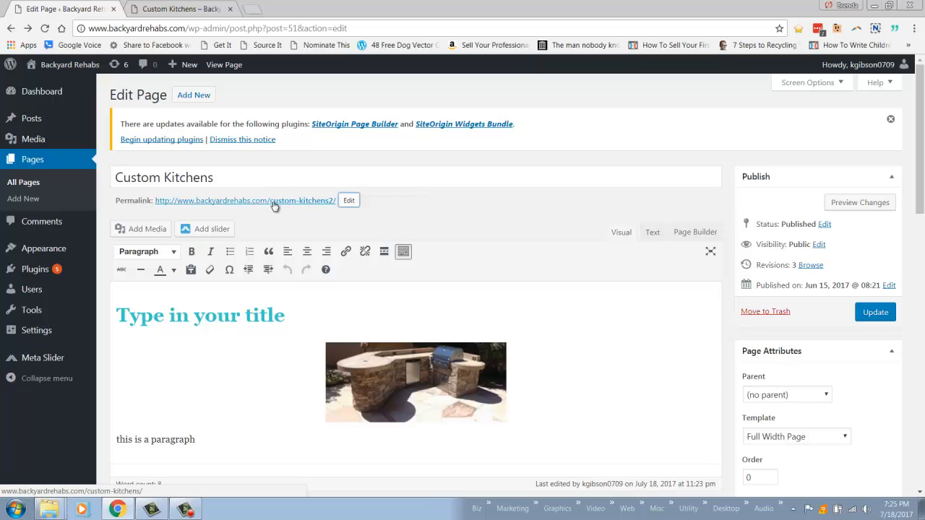
pyautogui.click(349, 201)
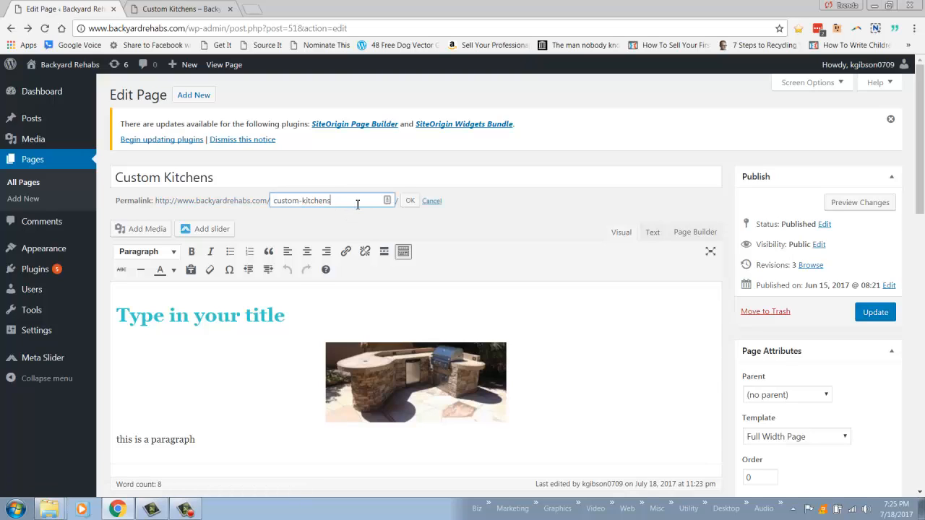
pyautogui.click(410, 201)
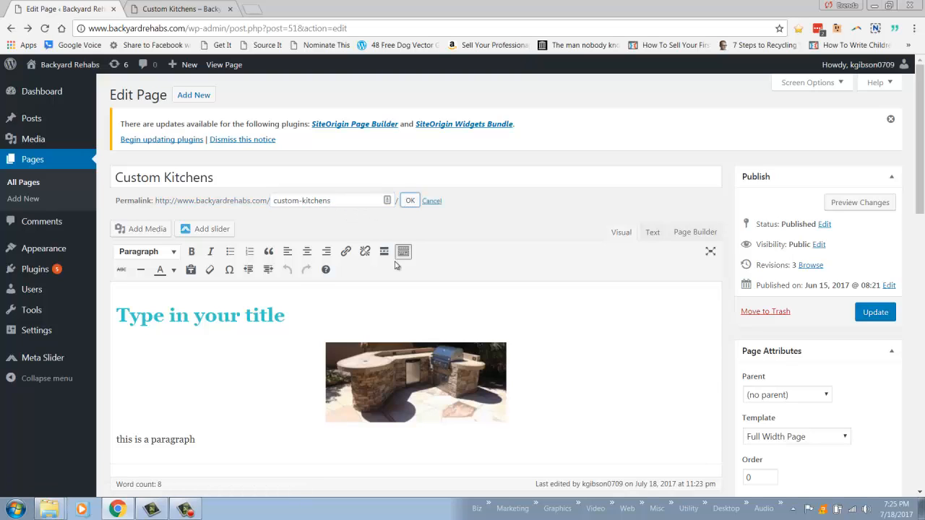
pyautogui.click(873, 318)
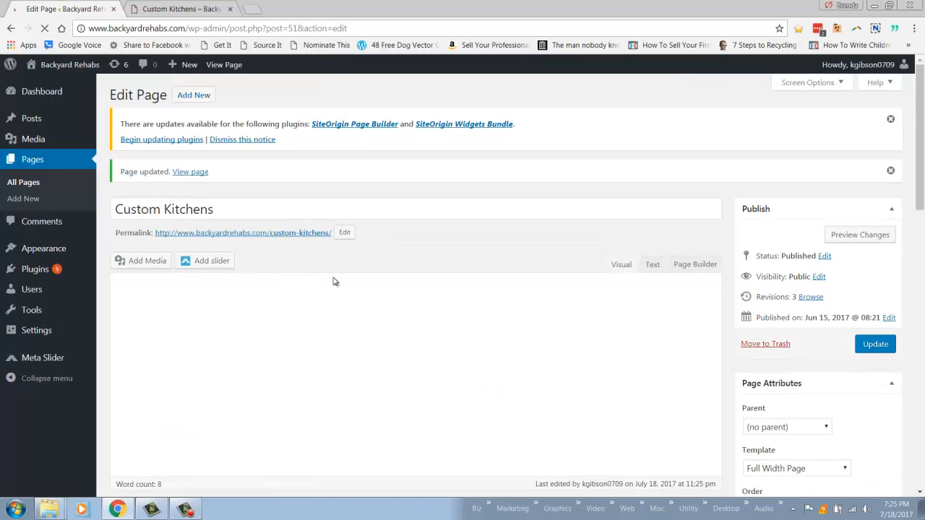
# - Delete the kitchen image, the heading and the paragraph from the Custom Kitchens page so its content area is empty
pyautogui.click(406, 404)
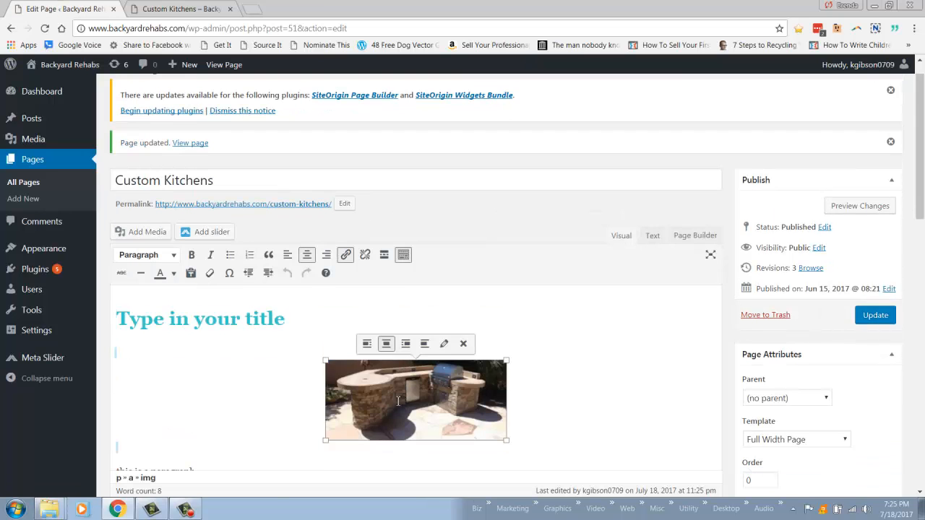
pyautogui.press('Delete')
pyautogui.moveTo(223, 377); pyautogui.dragTo(104, 314)
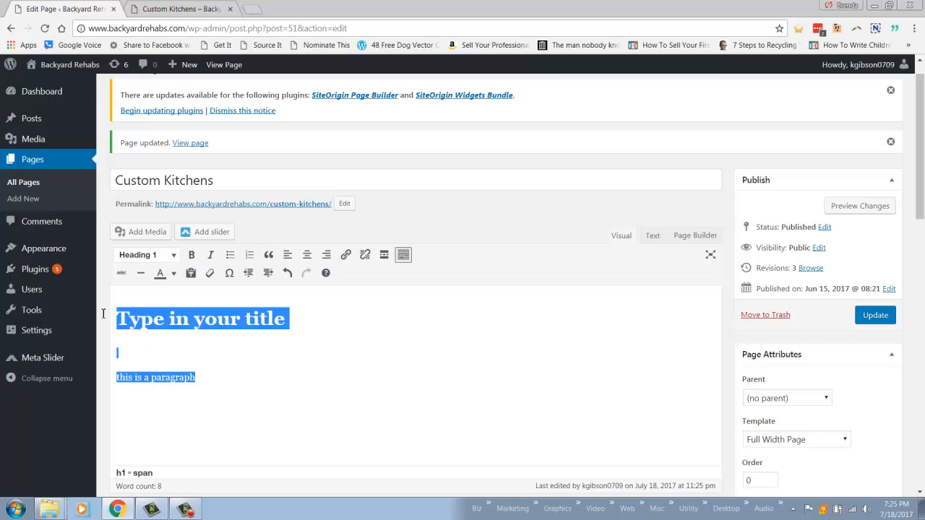
pyautogui.press('Delete')
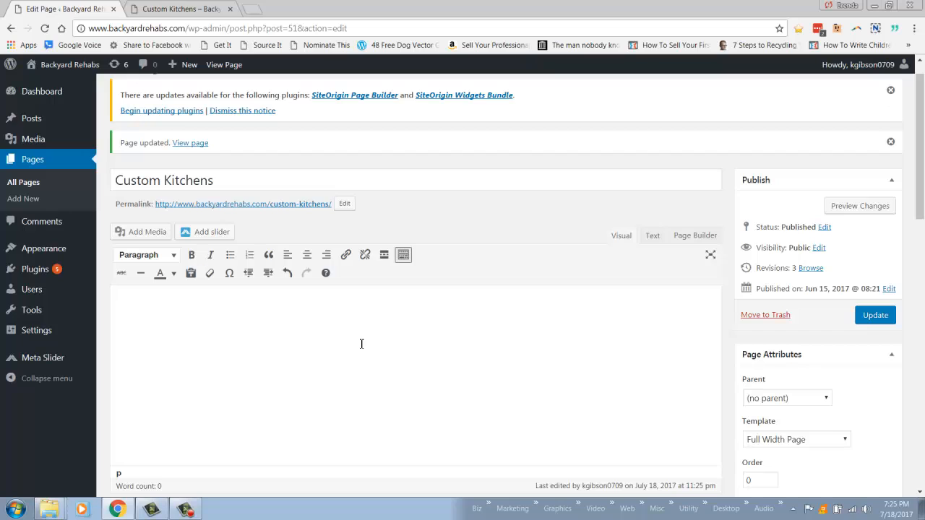
# - Hide and restore the second row of formatting tools, and look over the empty page editor
pyautogui.click(405, 257)
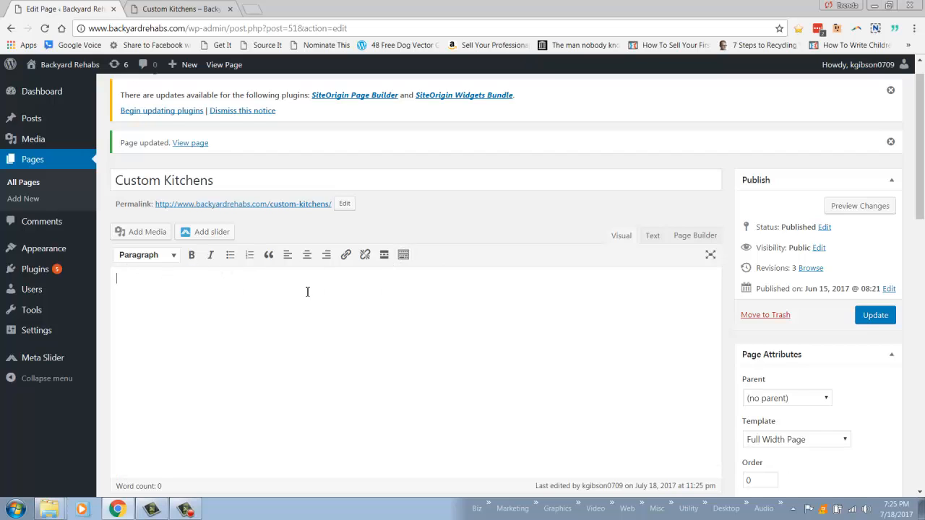
pyautogui.click(404, 256)
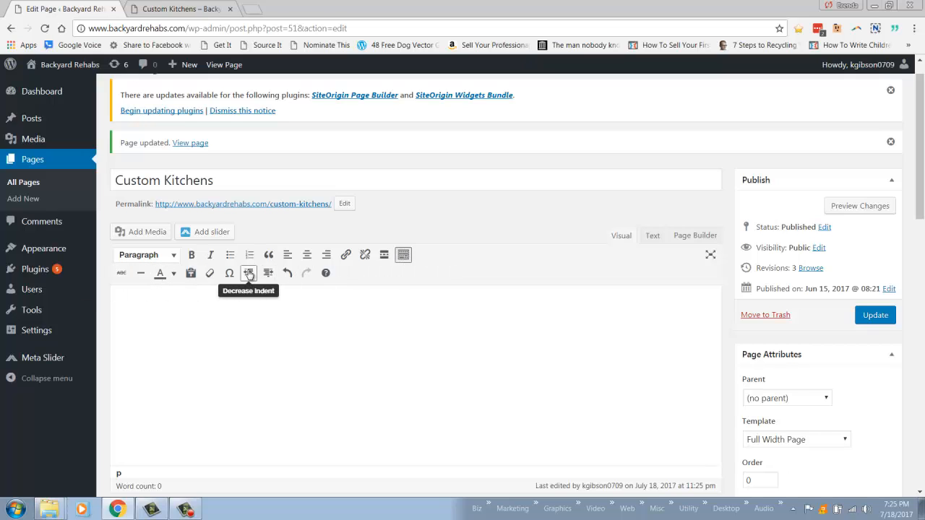
pyautogui.scroll(-1, 532, 330)
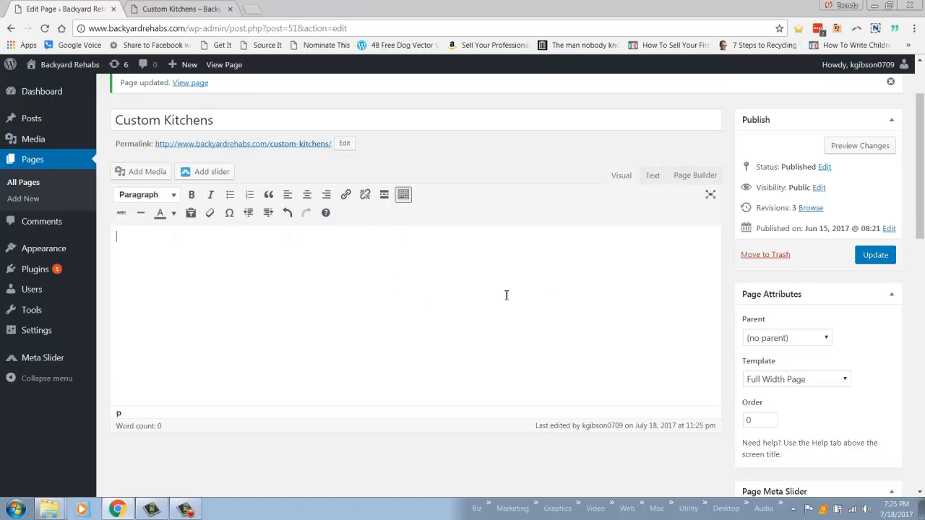
pyautogui.scroll(2, 507, 295)
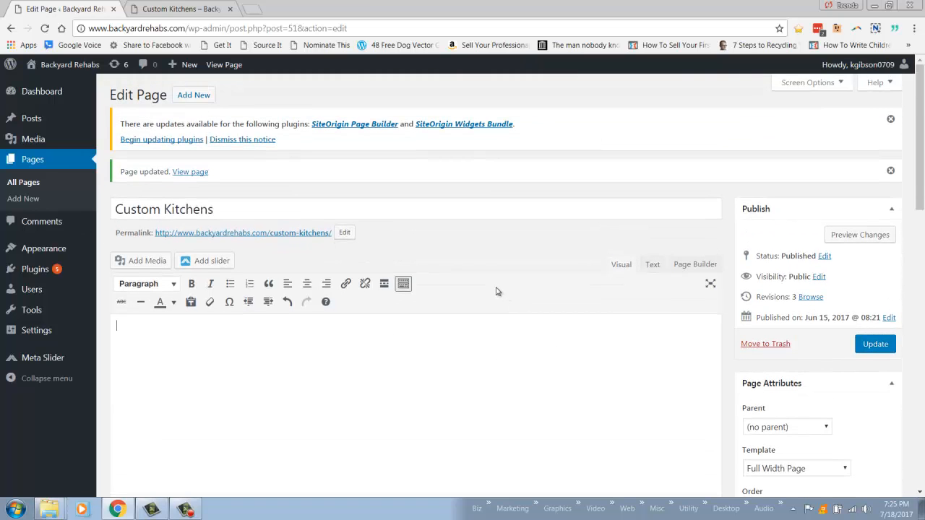
# - Update the emptied Custom Kitchens page instead of leaving it unsaved, and go to the list of all pages
pyautogui.click(22, 167)
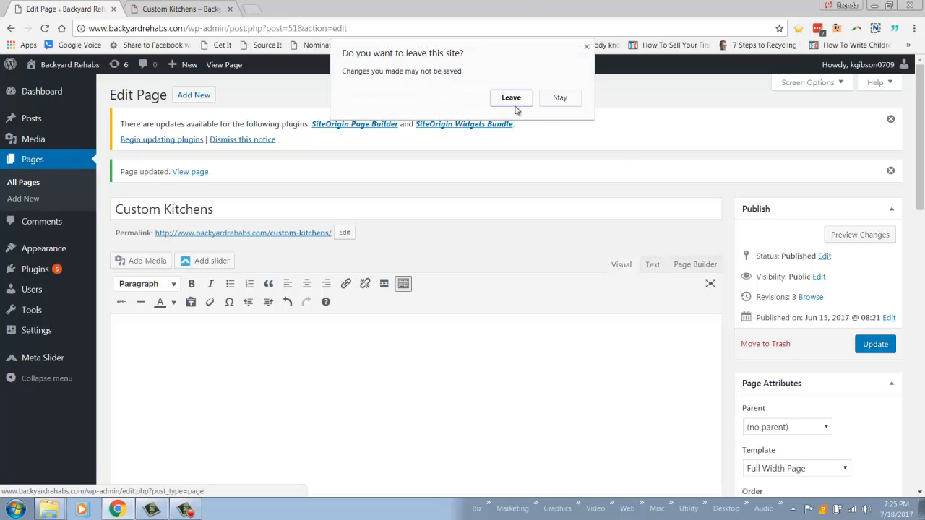
pyautogui.click(559, 101)
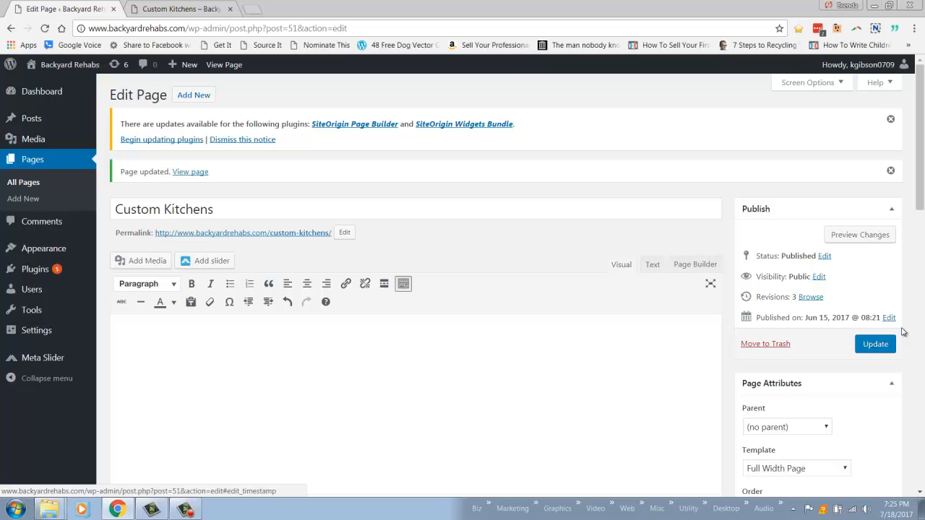
pyautogui.click(876, 345)
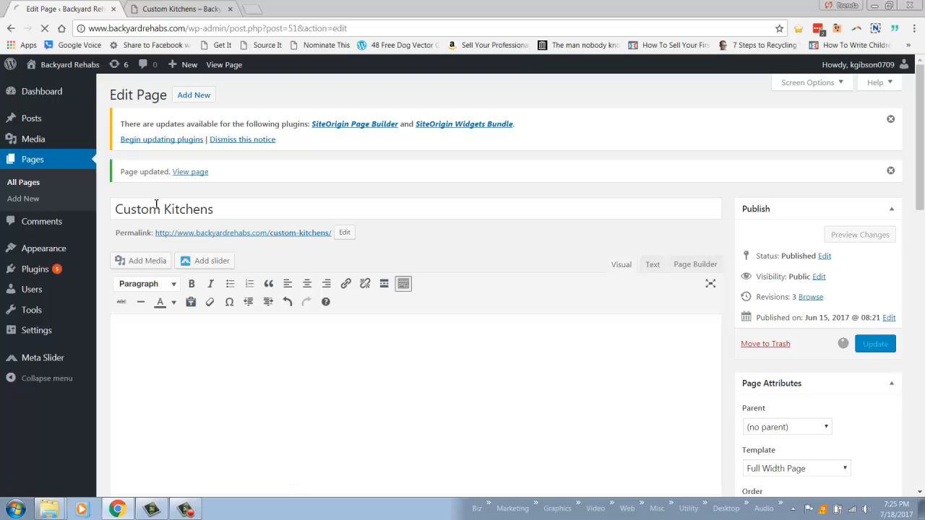
pyautogui.click(36, 160)
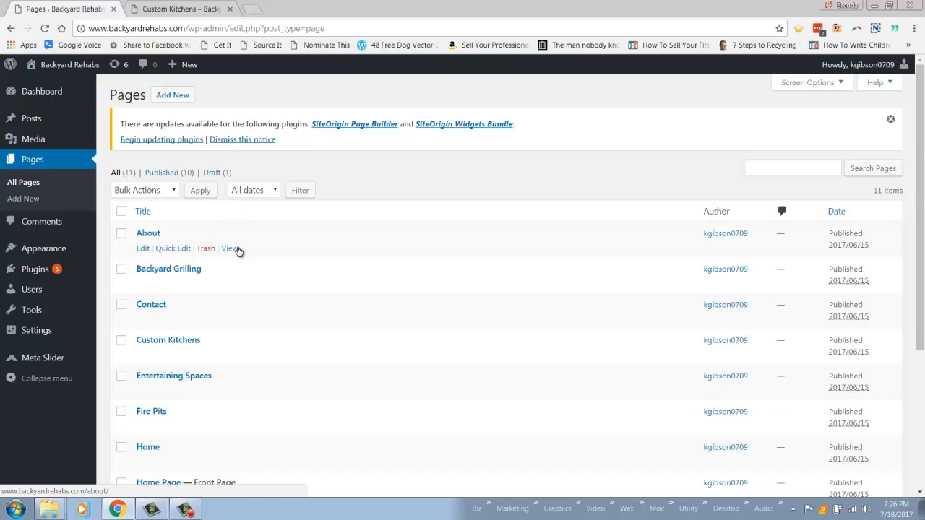
# - Open the Backyard Grilling page for editing to view its editor, and return to the list of all pages
pyautogui.scroll(-3, 239, 251)
pyautogui.scroll(3, 225, 255)
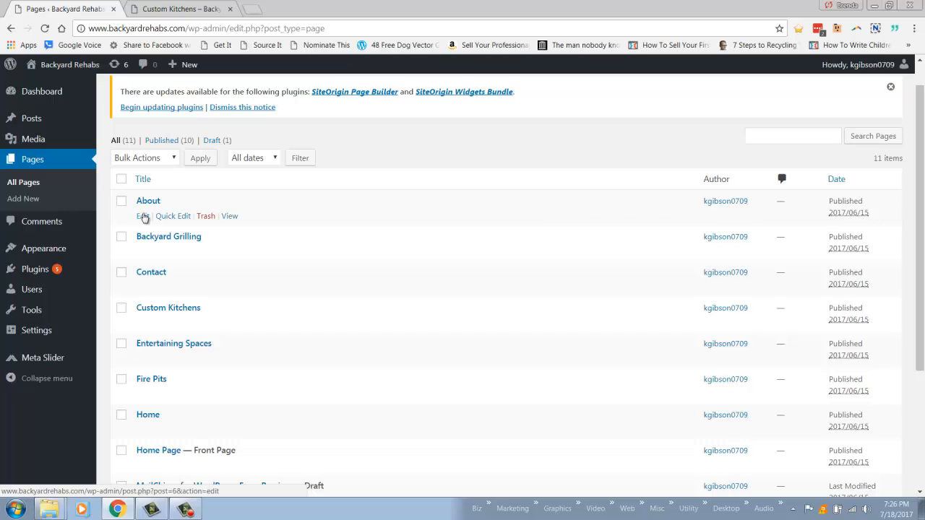
pyautogui.scroll(1, 144, 217)
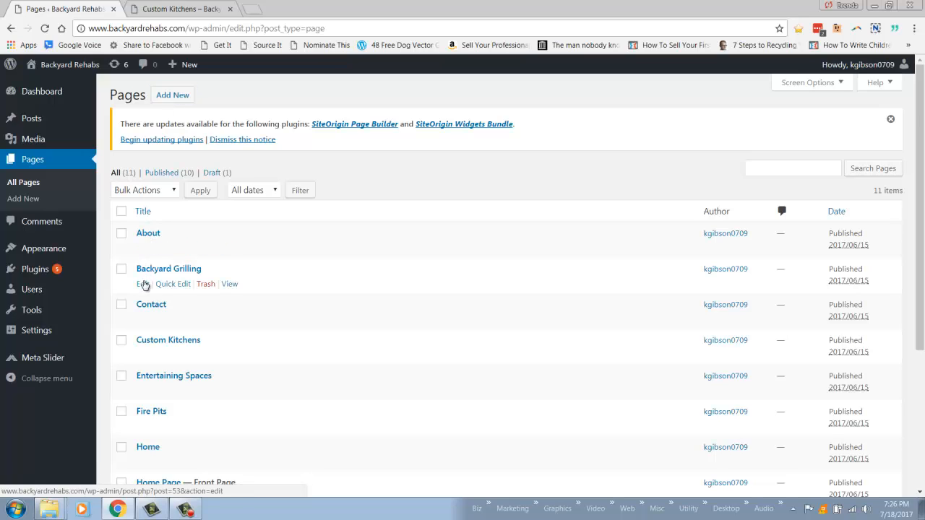
pyautogui.click(144, 284)
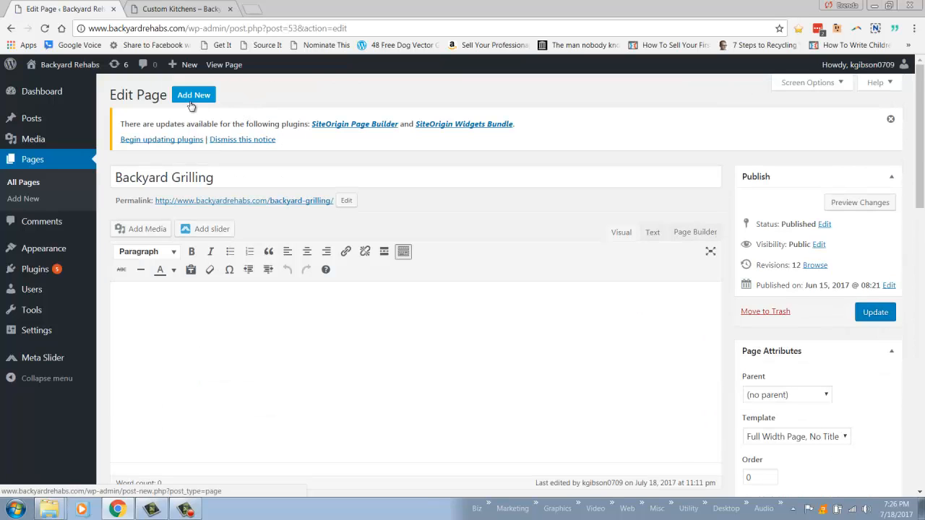
pyautogui.click(38, 161)
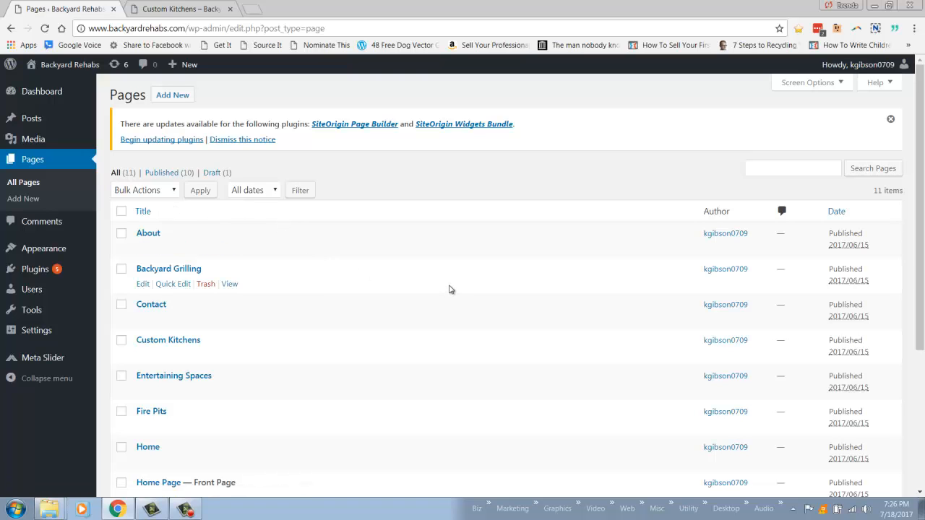
# - Look through the whole list of site pages, visit the dashboard and come back to the page list
pyautogui.scroll(-3, 449, 287)
pyautogui.scroll(3, 448, 287)
pyautogui.scroll(-1, 388, 289)
pyautogui.scroll(-3, 388, 290)
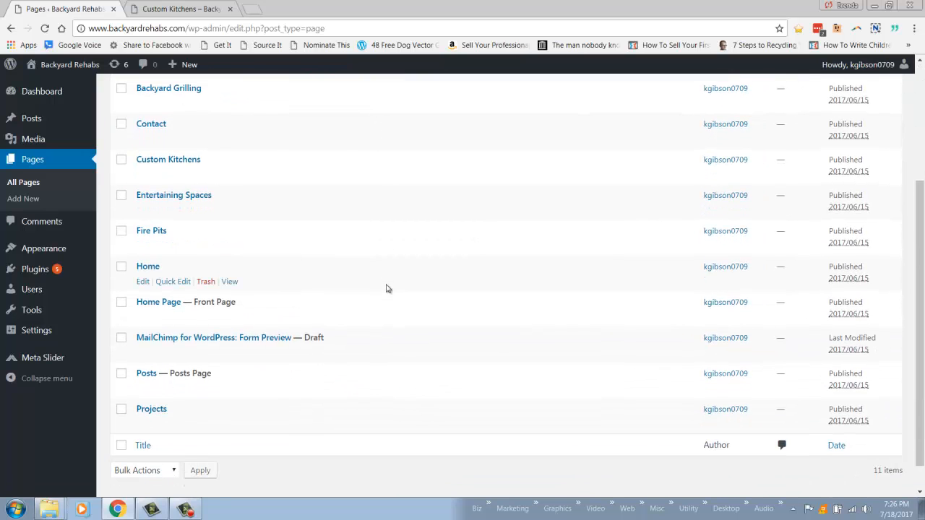
pyautogui.scroll(5, 386, 288)
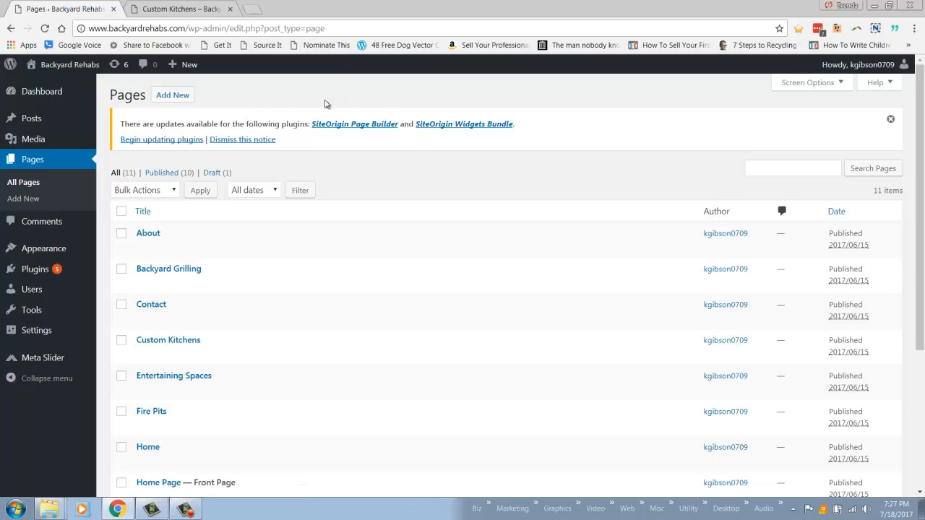
pyautogui.click(36, 91)
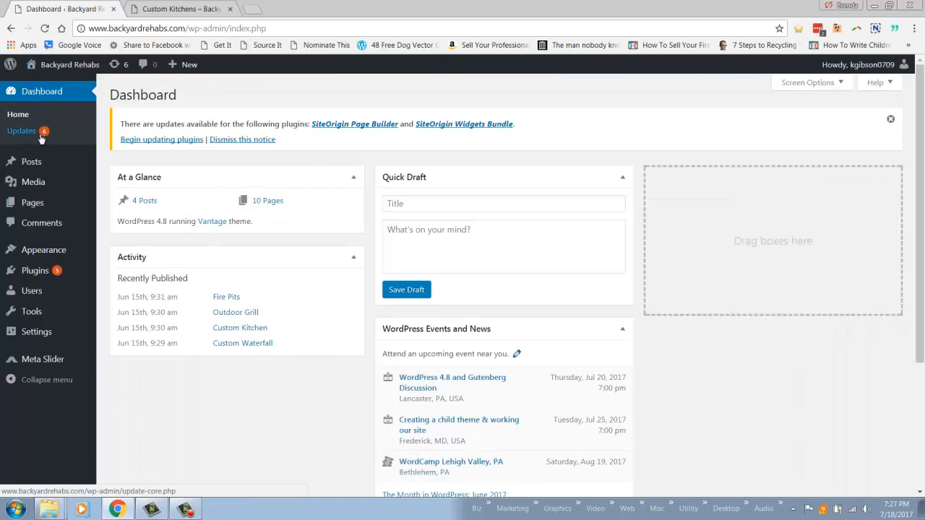
pyautogui.moveTo(31, 210)
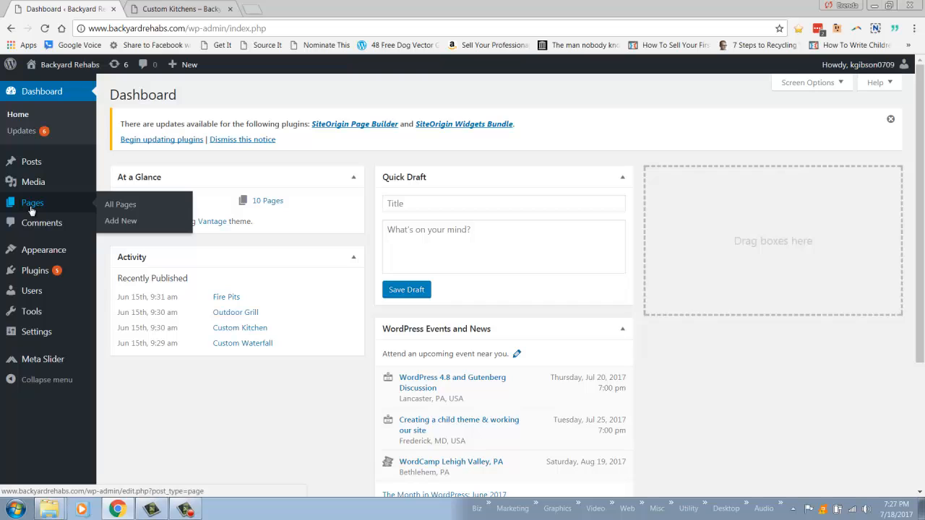
pyautogui.click(31, 207)
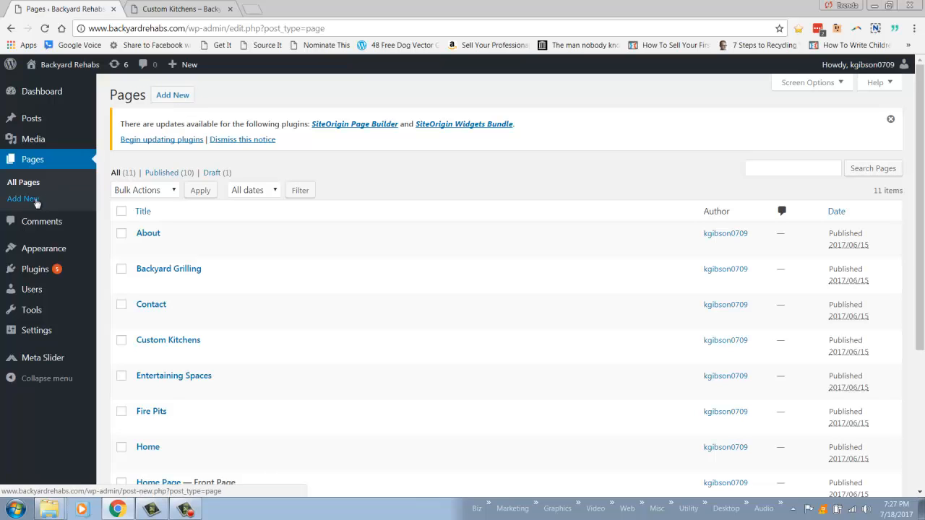
# - Open the About page for editing, view its live version in a new browser tab and return to the editor
pyautogui.click(143, 249)
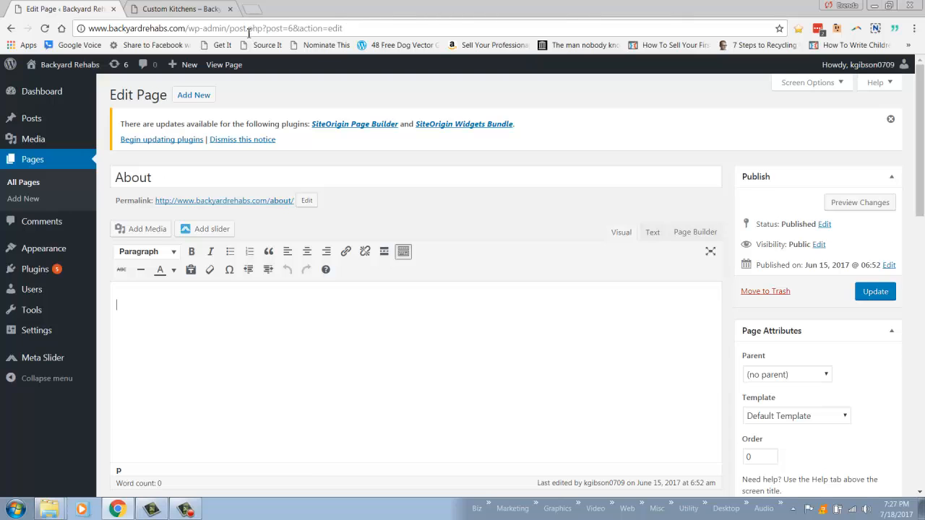
pyautogui.rightClick(259, 202)
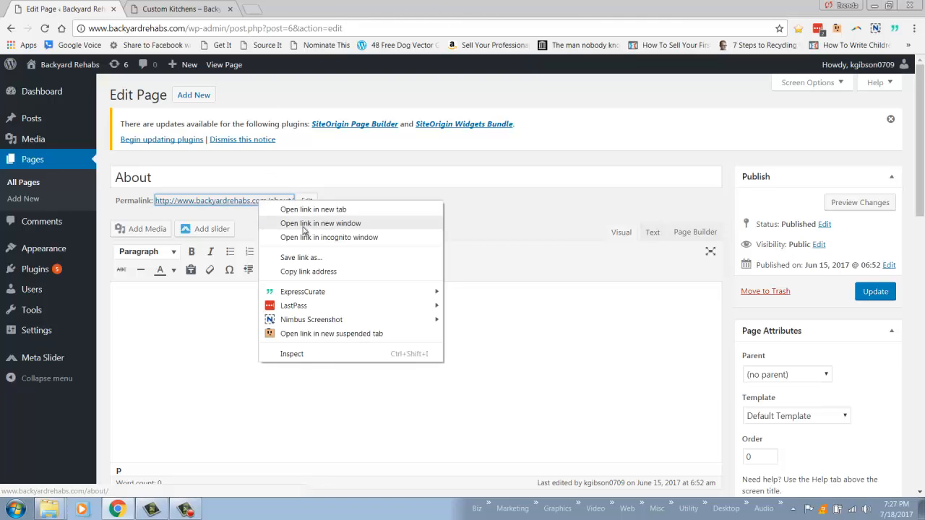
pyautogui.click(286, 210)
pyautogui.hotkey('ctrl', '3')
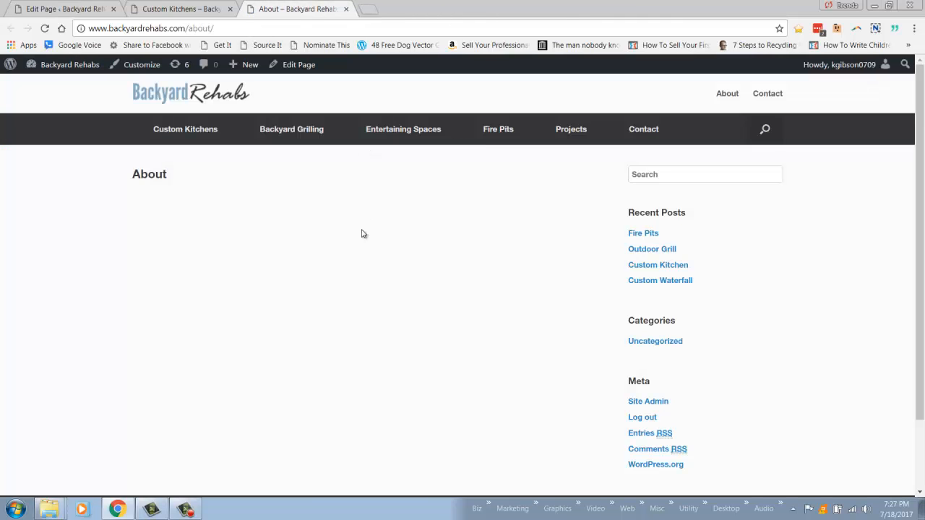
pyautogui.click(54, 8)
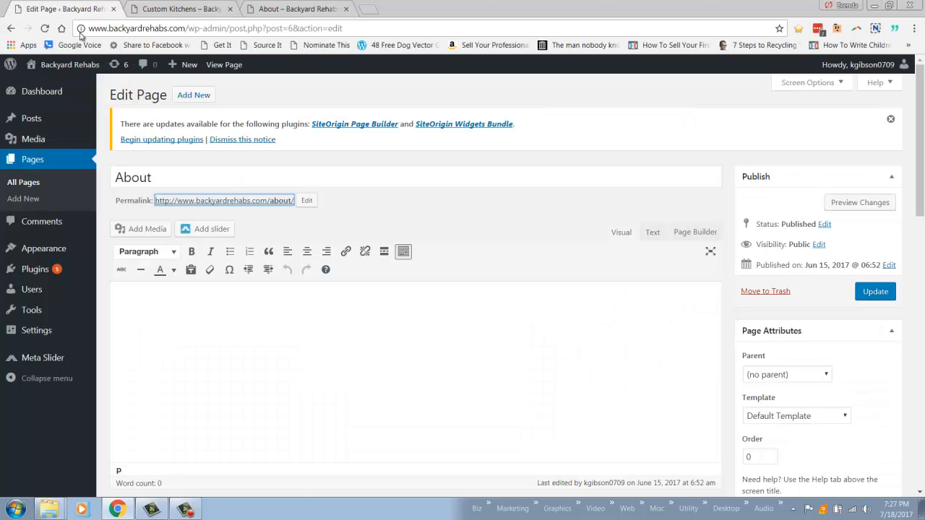
# - Look over the About page's empty content area and its page attributes in the editor
pyautogui.scroll(-2, 428, 359)
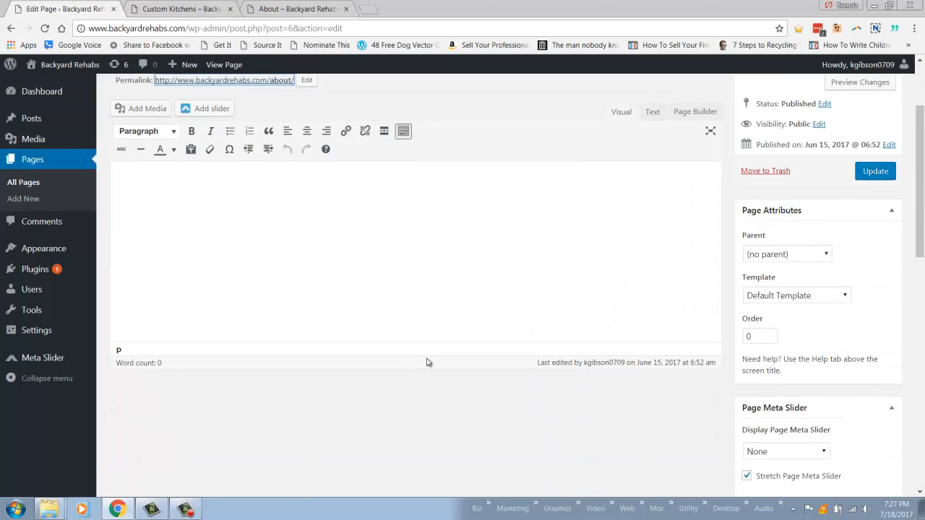
pyautogui.scroll(2, 427, 359)
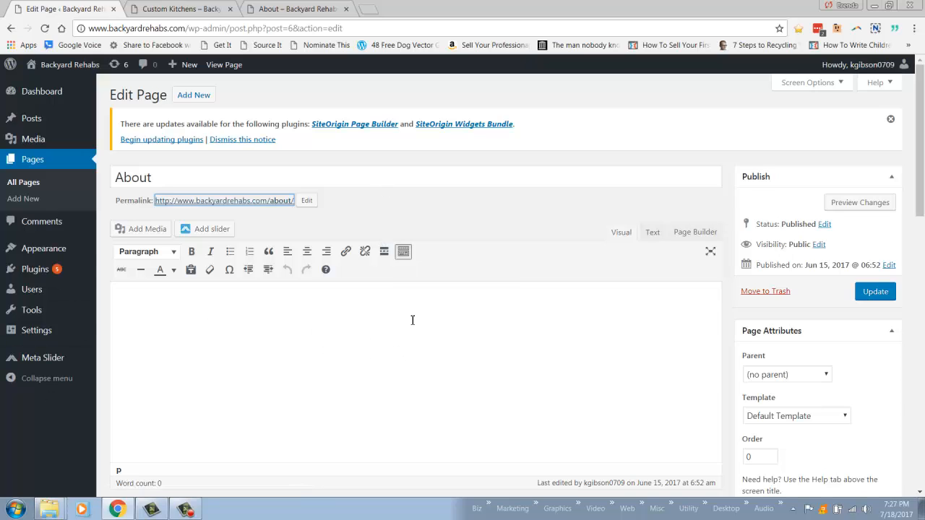
pyautogui.moveTo(40, 141)
pyautogui.scroll(-1, 685, 392)
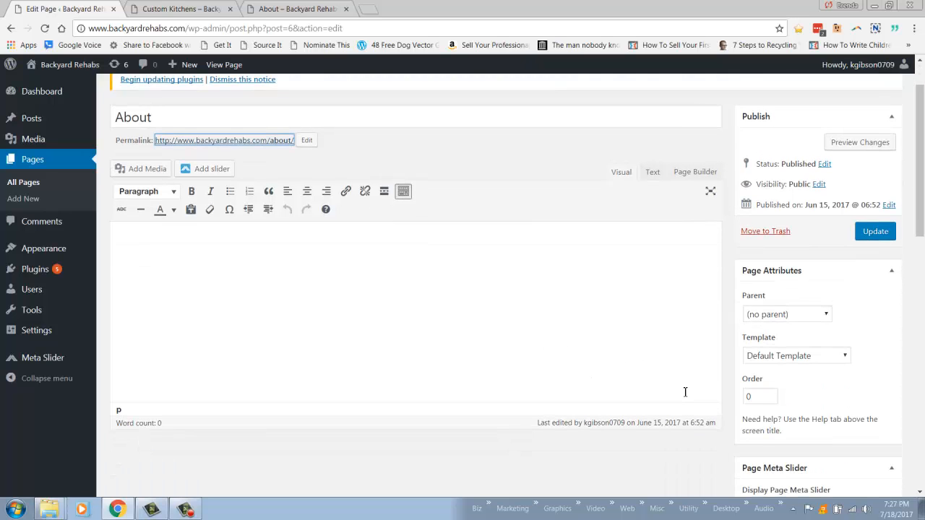